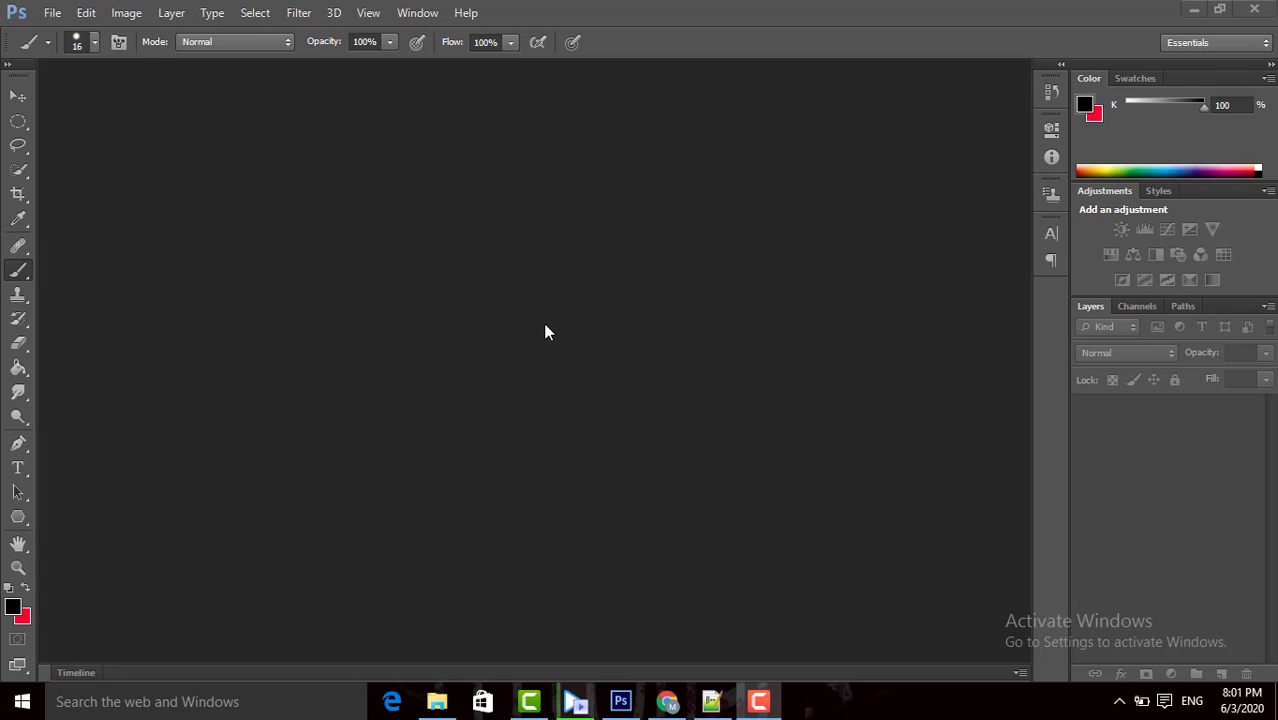
Open the image Princess-red-frock.jpg from the Photoshop Tutorials folder.
left_click(52, 12)
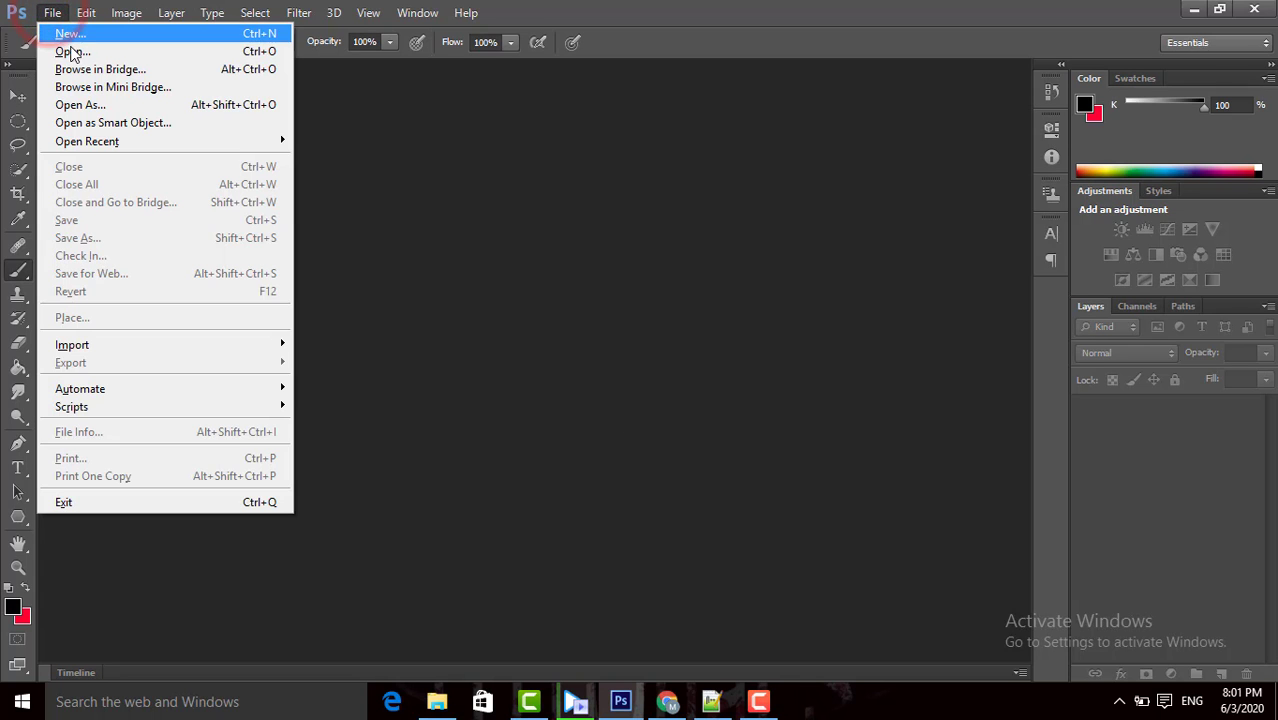
left_click(70, 50)
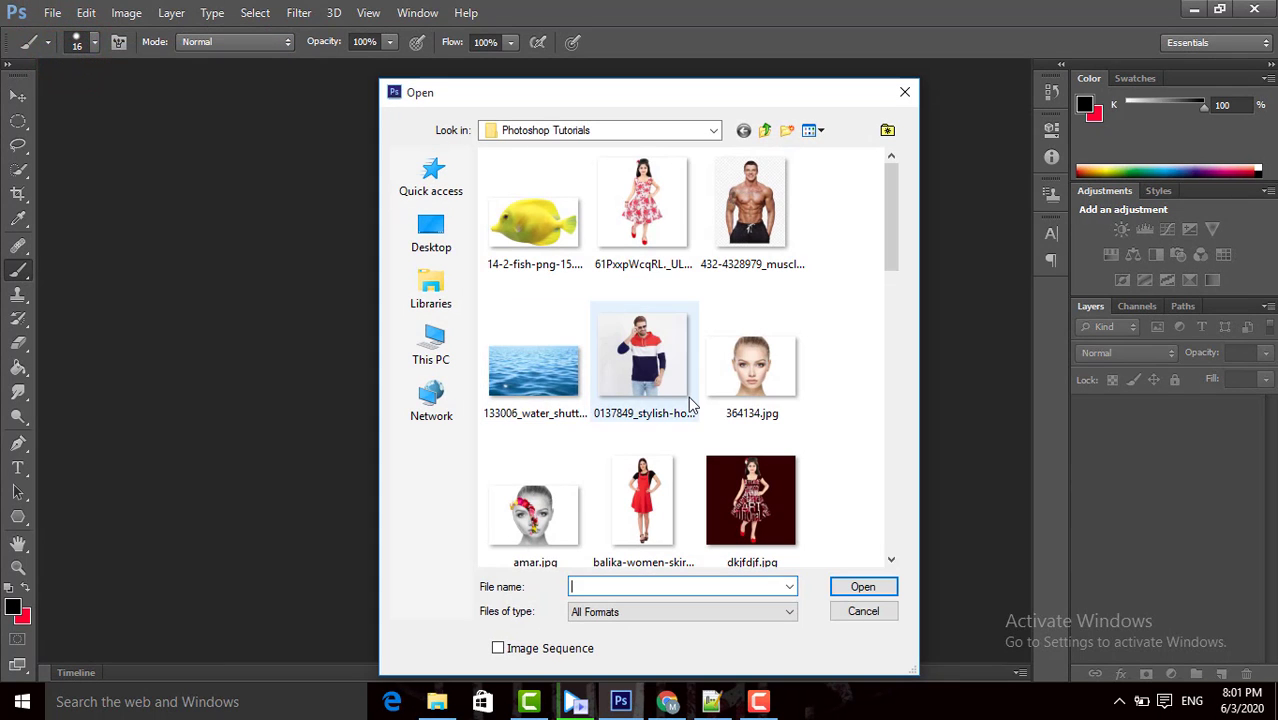
scroll(689, 404, "down", 8)
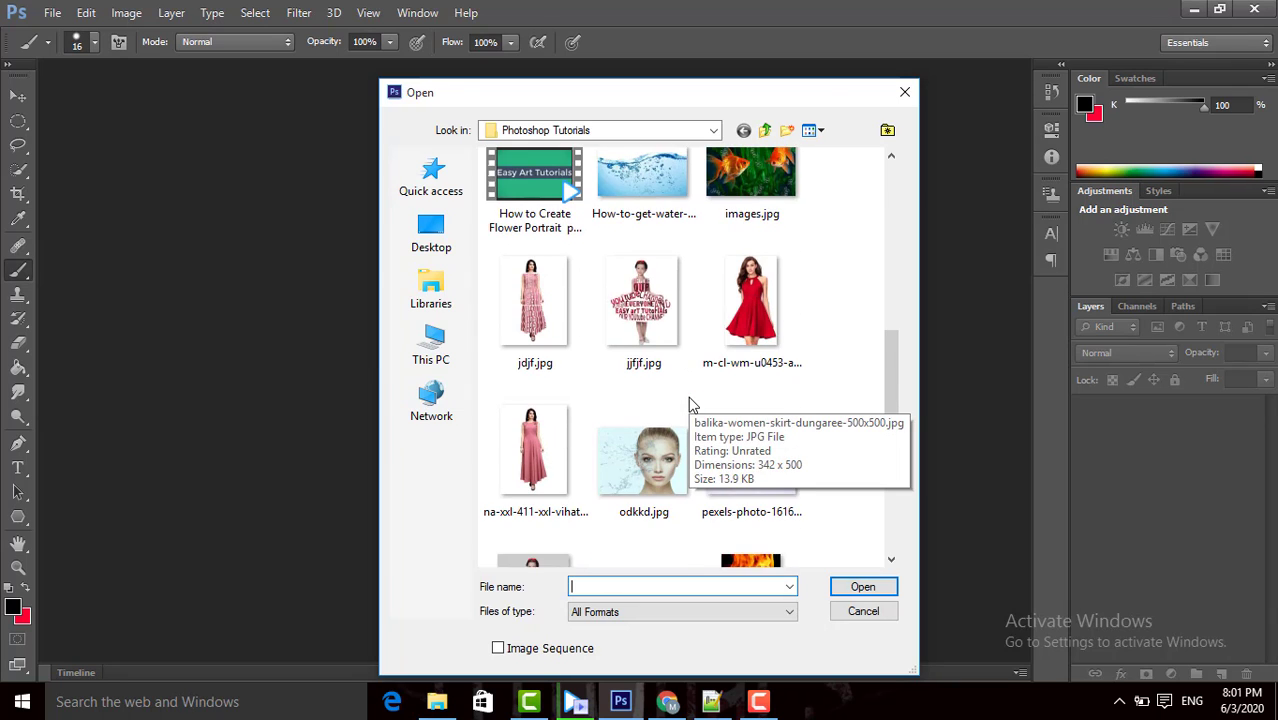
scroll(689, 404, "down", 4)
left_click(535, 322)
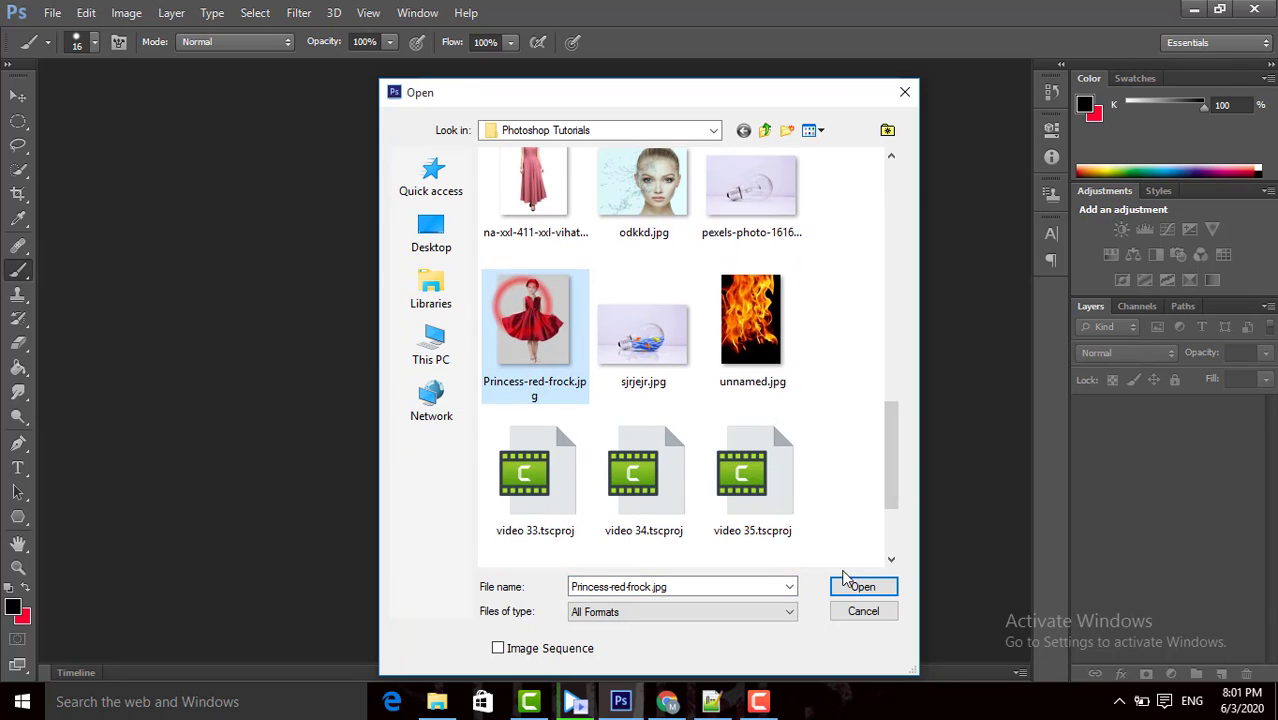
left_click(860, 589)
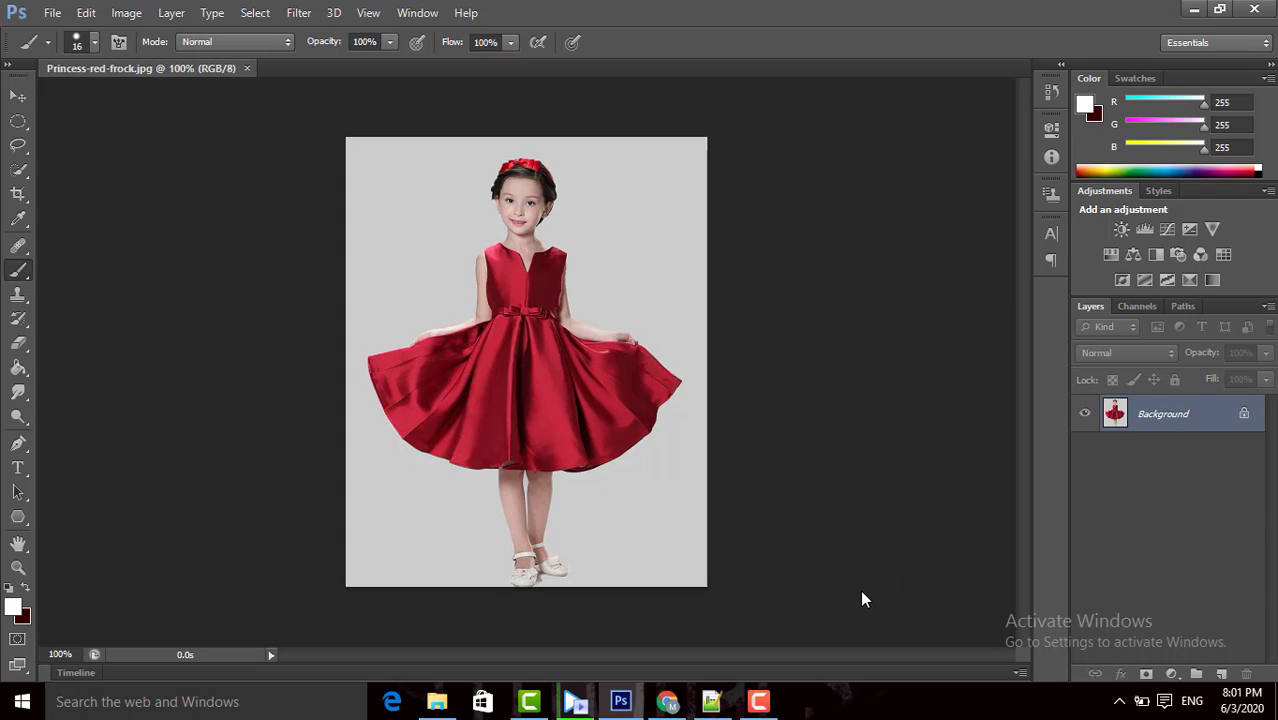
Select the whole girl, including dress and legs, with the Quick Selection tool and subtract the background around her feet.
left_click(18, 170)
left_click(109, 172)
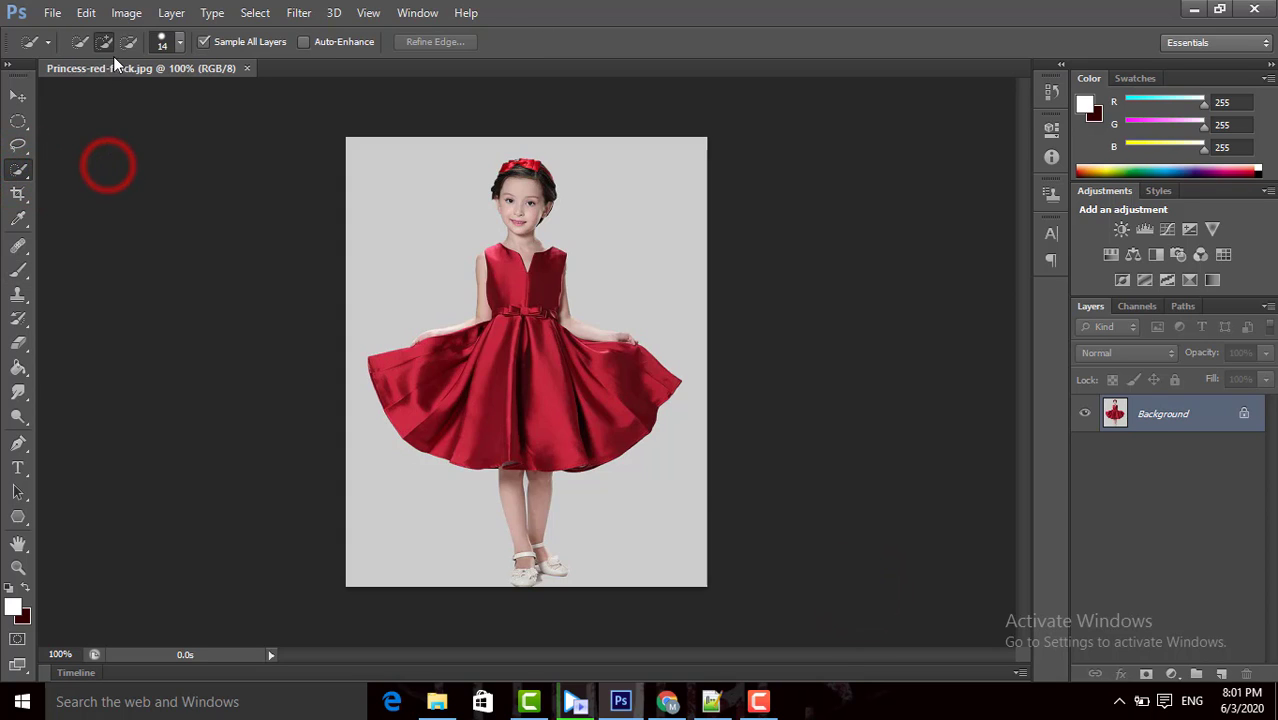
left_click(105, 43)
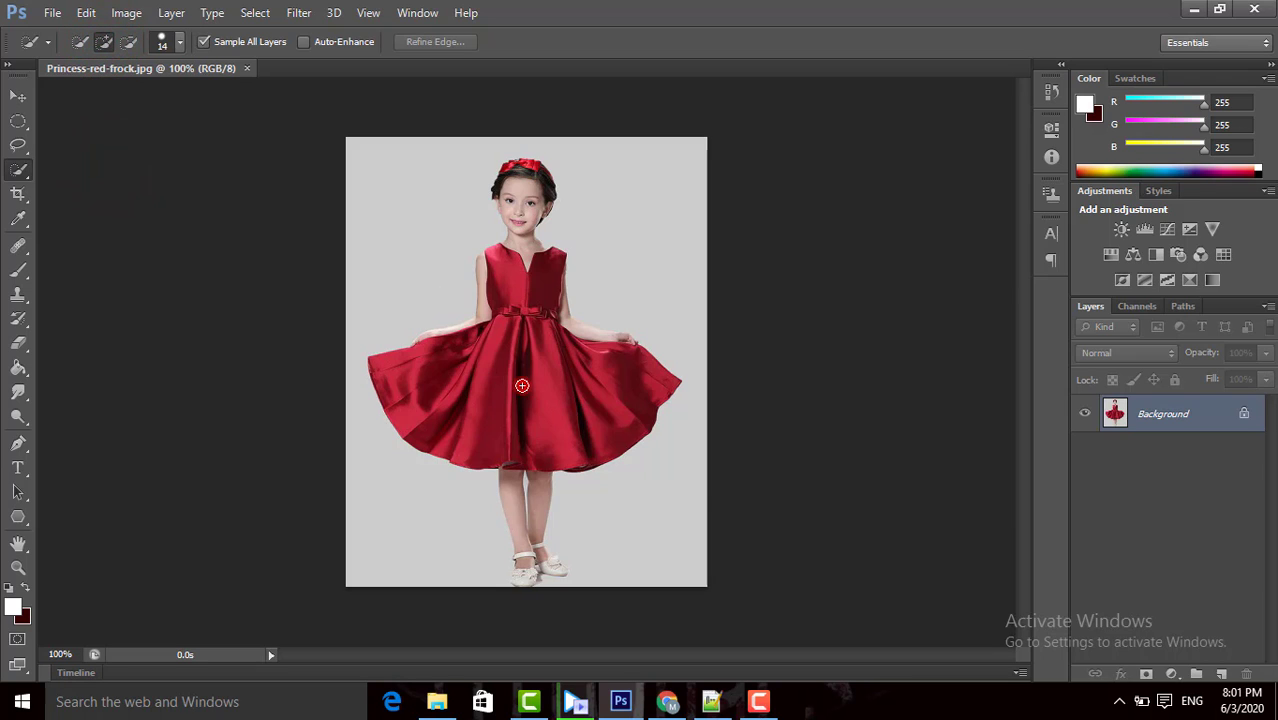
mouse_move(522, 385)
left_mouse_down()
mouse_move(520, 206)
mouse_move(535, 194)
mouse_move(534, 208)
mouse_move(519, 167)
left_mouse_up()
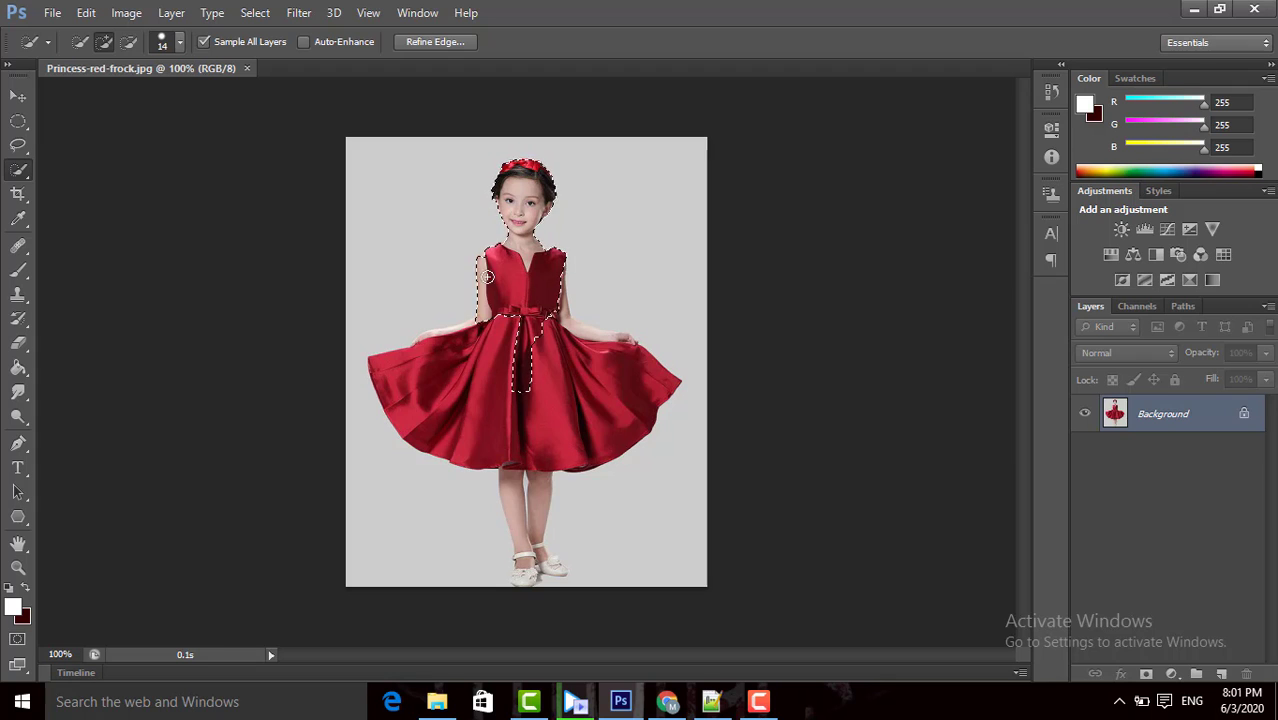
mouse_move(488, 277)
left_mouse_down()
mouse_move(501, 354)
mouse_move(463, 358)
mouse_move(466, 334)
mouse_move(421, 346)
mouse_move(530, 354)
mouse_move(610, 384)
mouse_move(580, 334)
mouse_move(633, 349)
mouse_move(520, 473)
mouse_move(532, 529)
mouse_move(520, 568)
mouse_move(555, 566)
left_mouse_up()
left_click(130, 43)
left_click_drag(431, 545, 508, 560)
left_click_drag(625, 526, 560, 546)
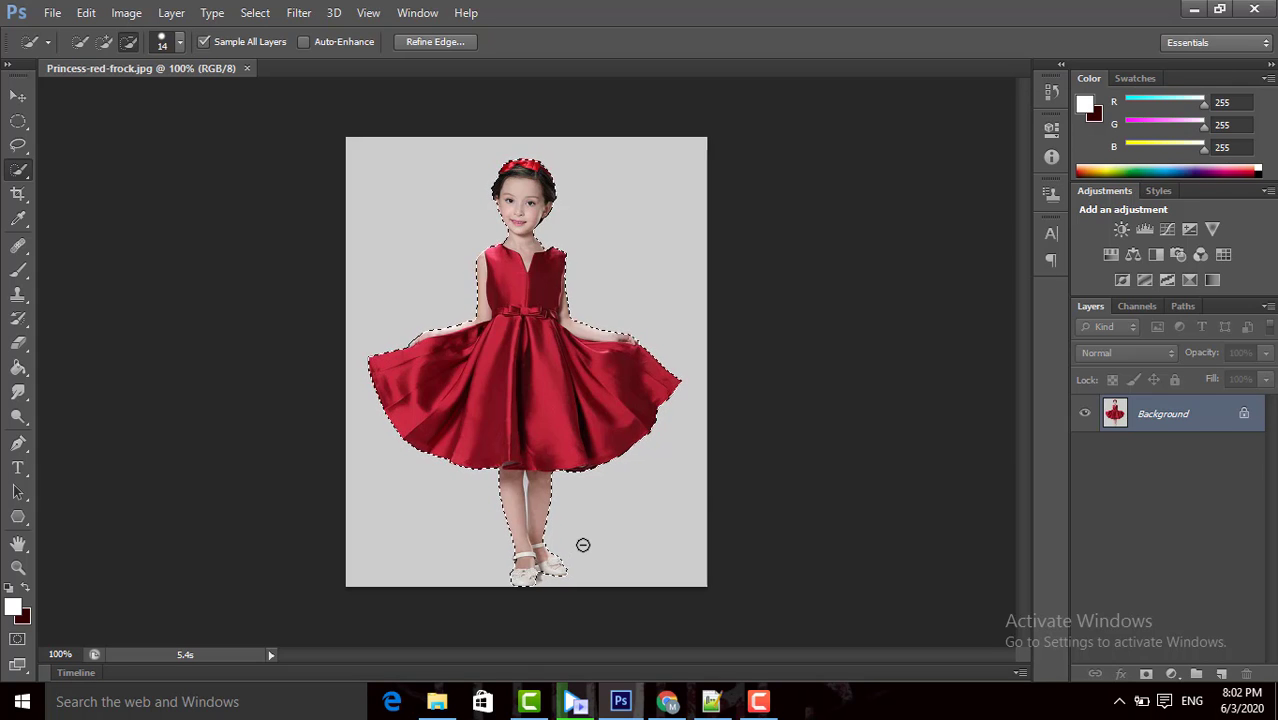
Turn the girl's selection into a layer mask and refine the mask with Smooth set to 18.
left_click(1146, 676)
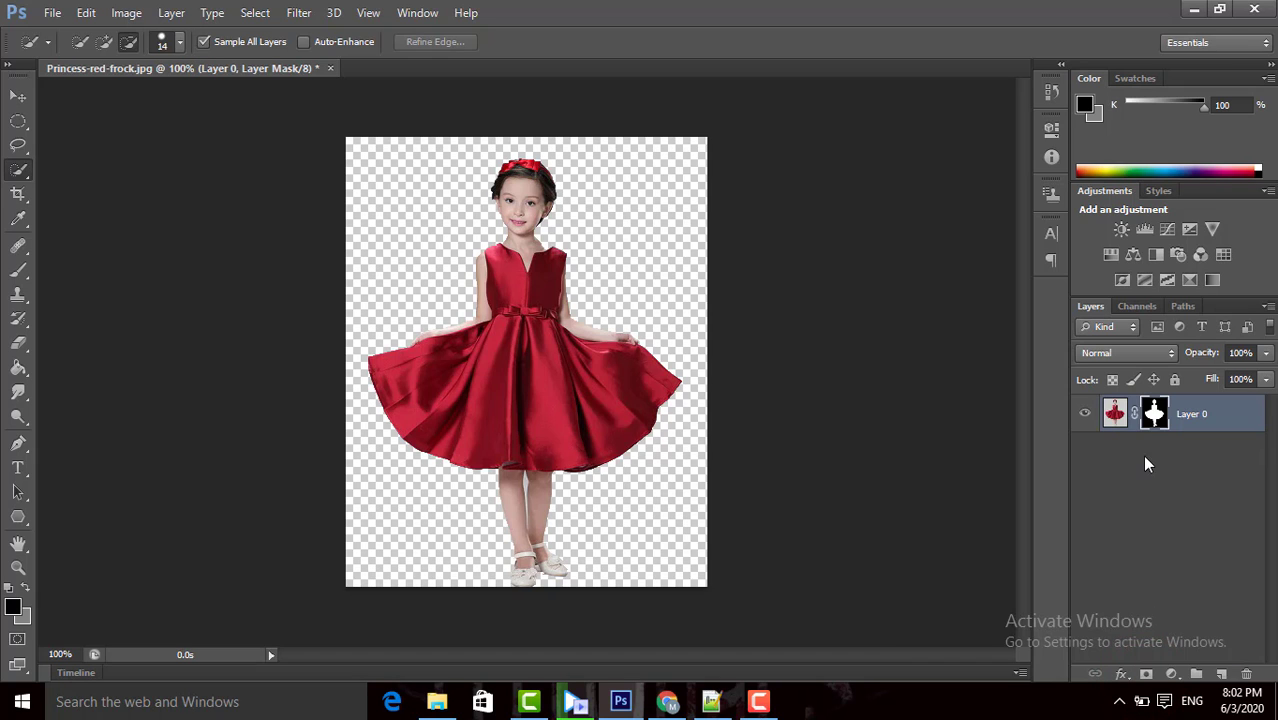
right_click(1155, 410)
left_click(1113, 566)
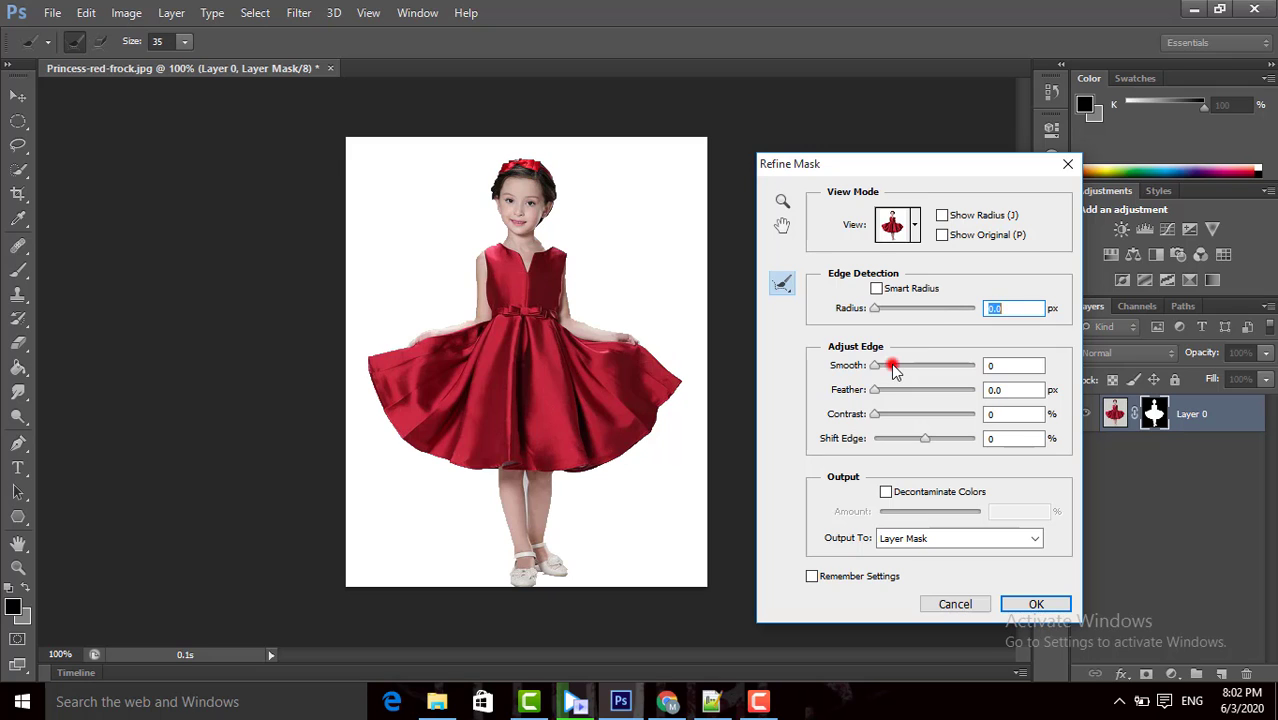
left_click(893, 366)
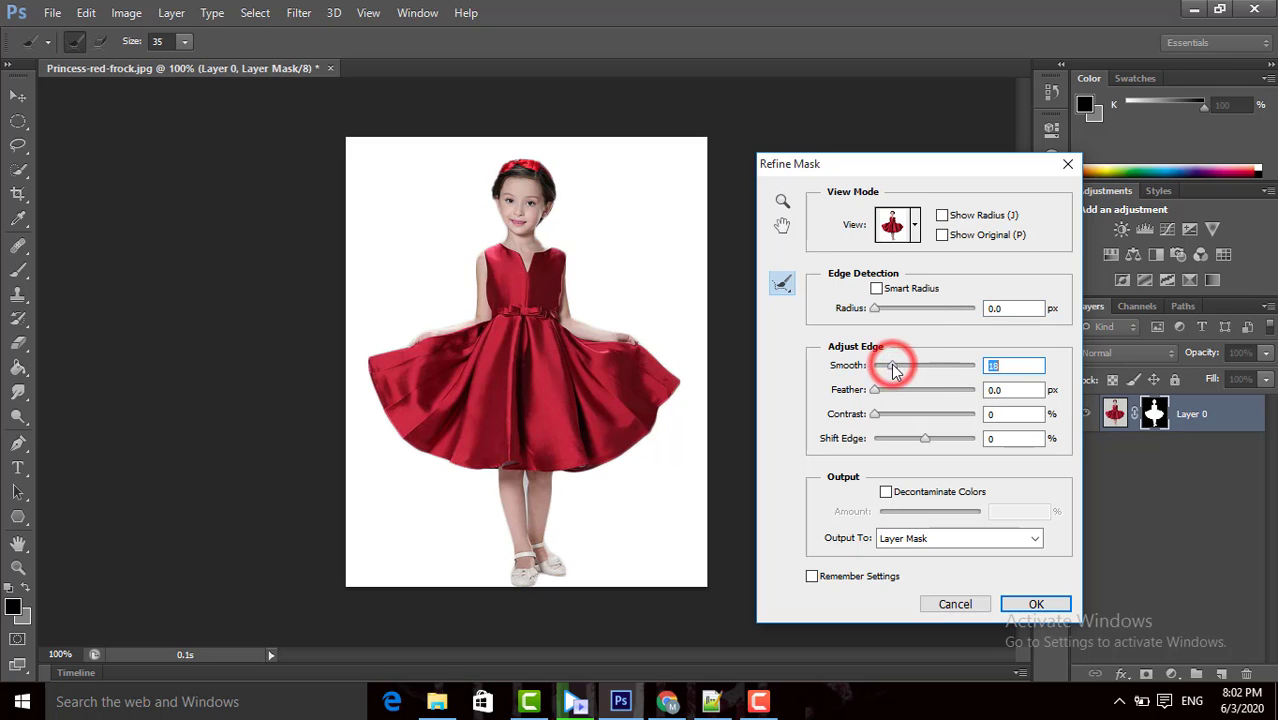
left_click(1036, 606)
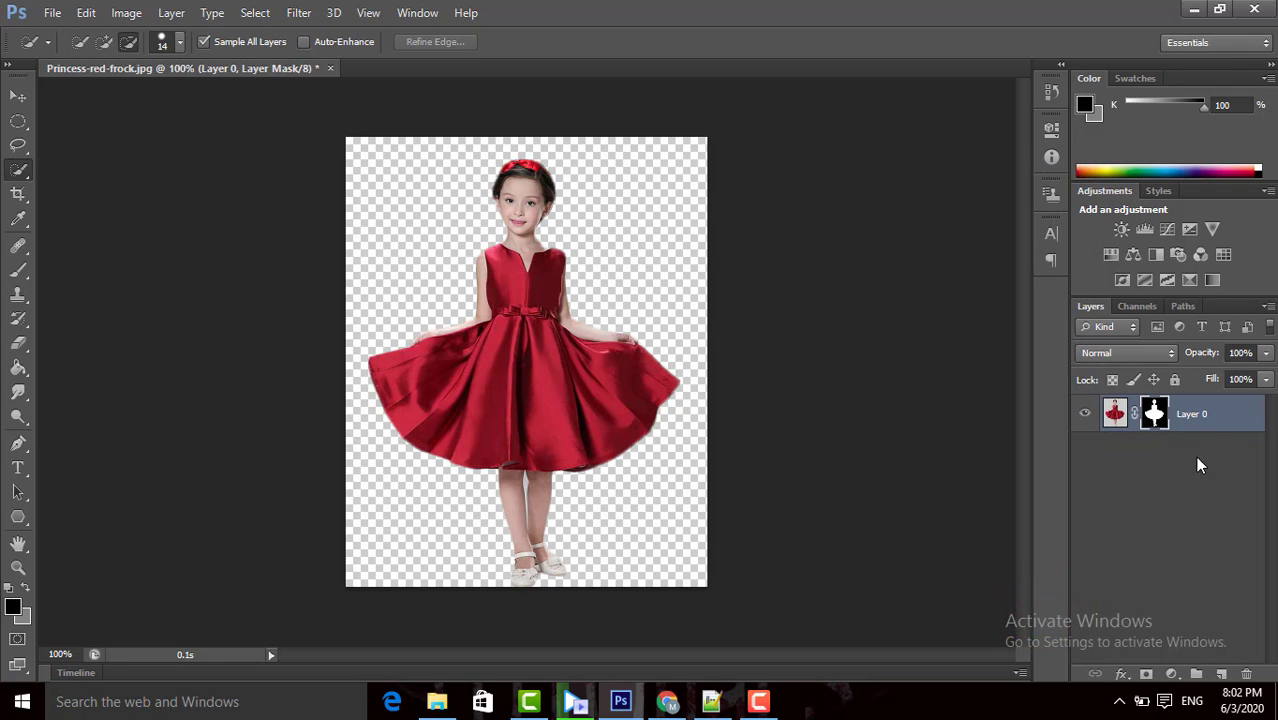
Add a new layer, fill it with white using the Paint Bucket, and place it below the girl's layer.
left_click(1222, 674)
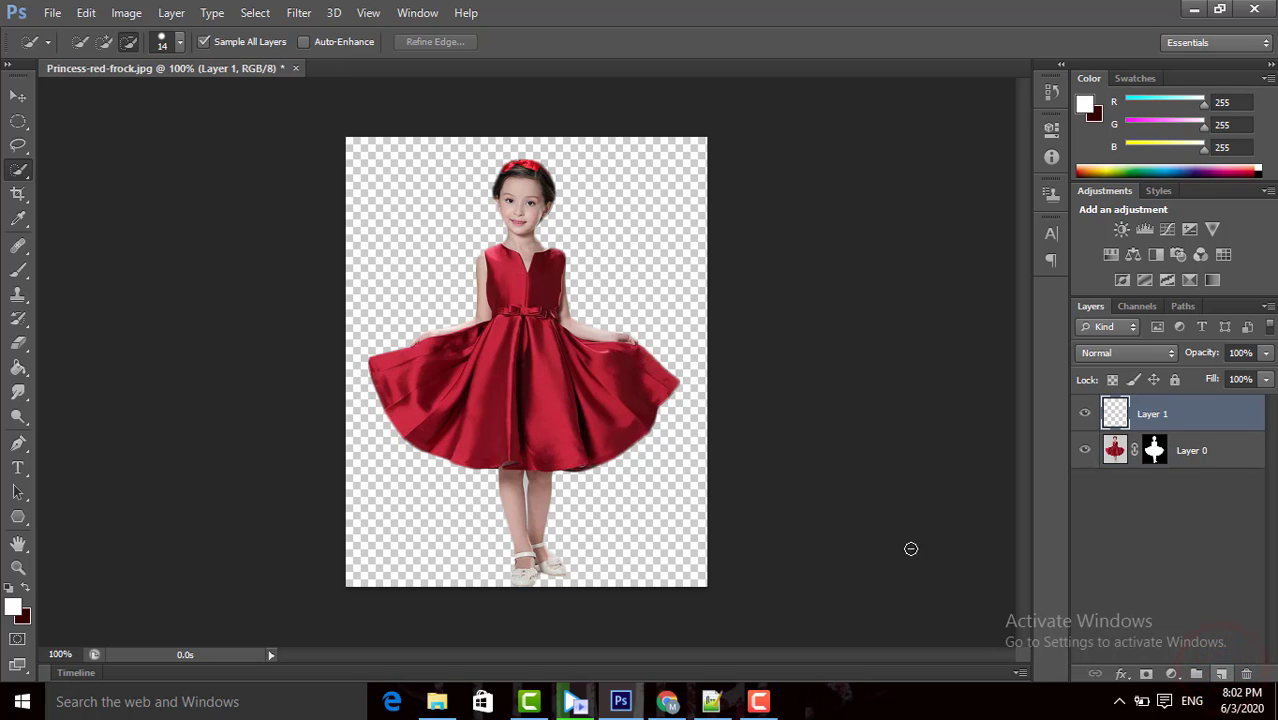
left_click(18, 368)
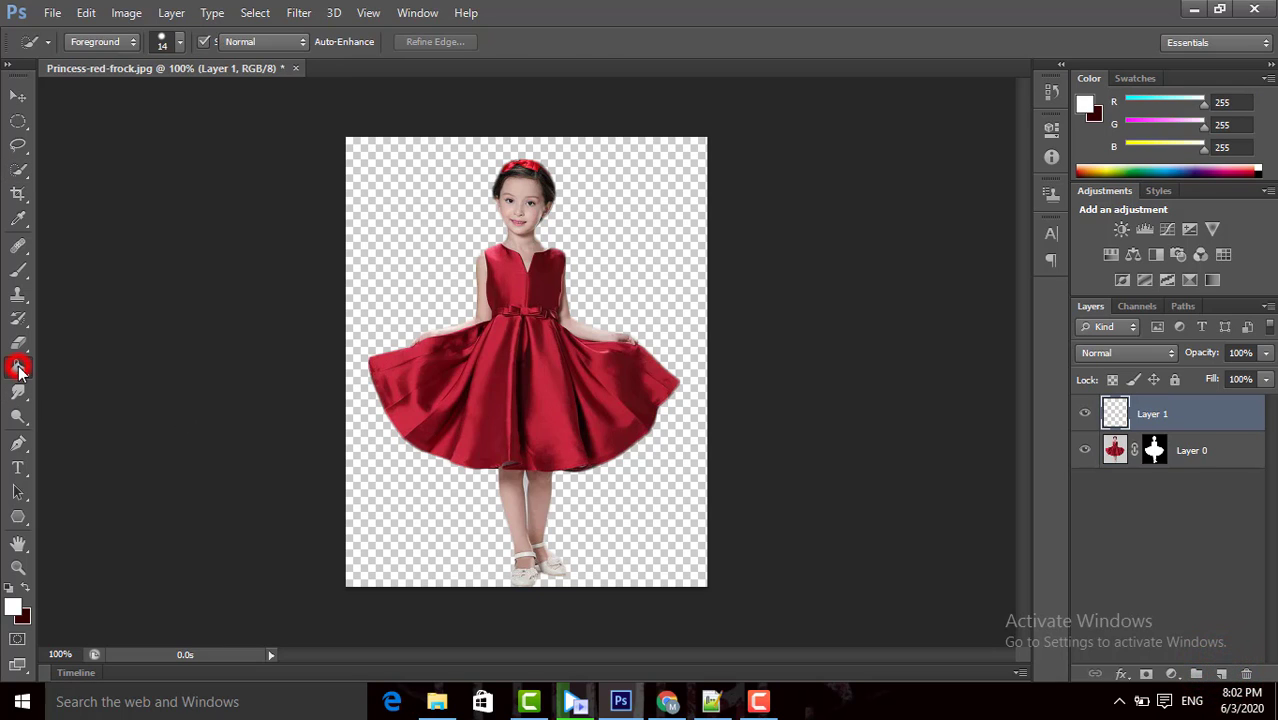
left_click(101, 372)
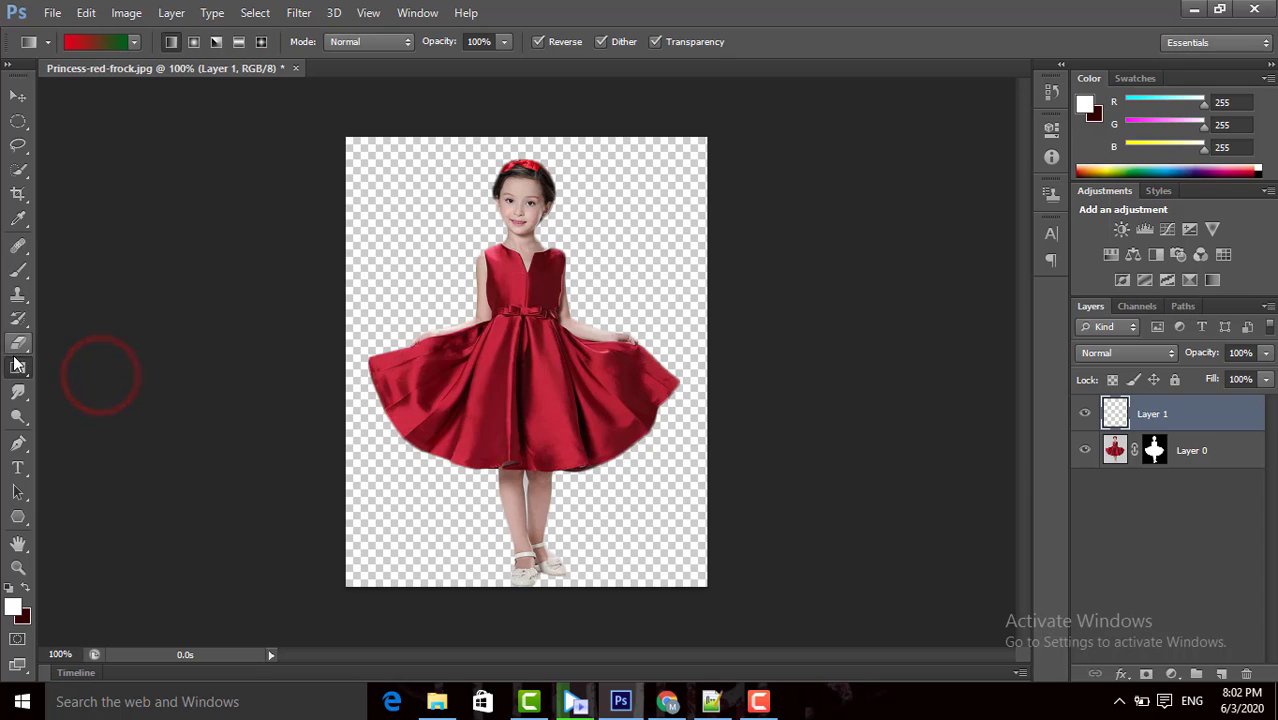
left_click(16, 366)
left_click(110, 383)
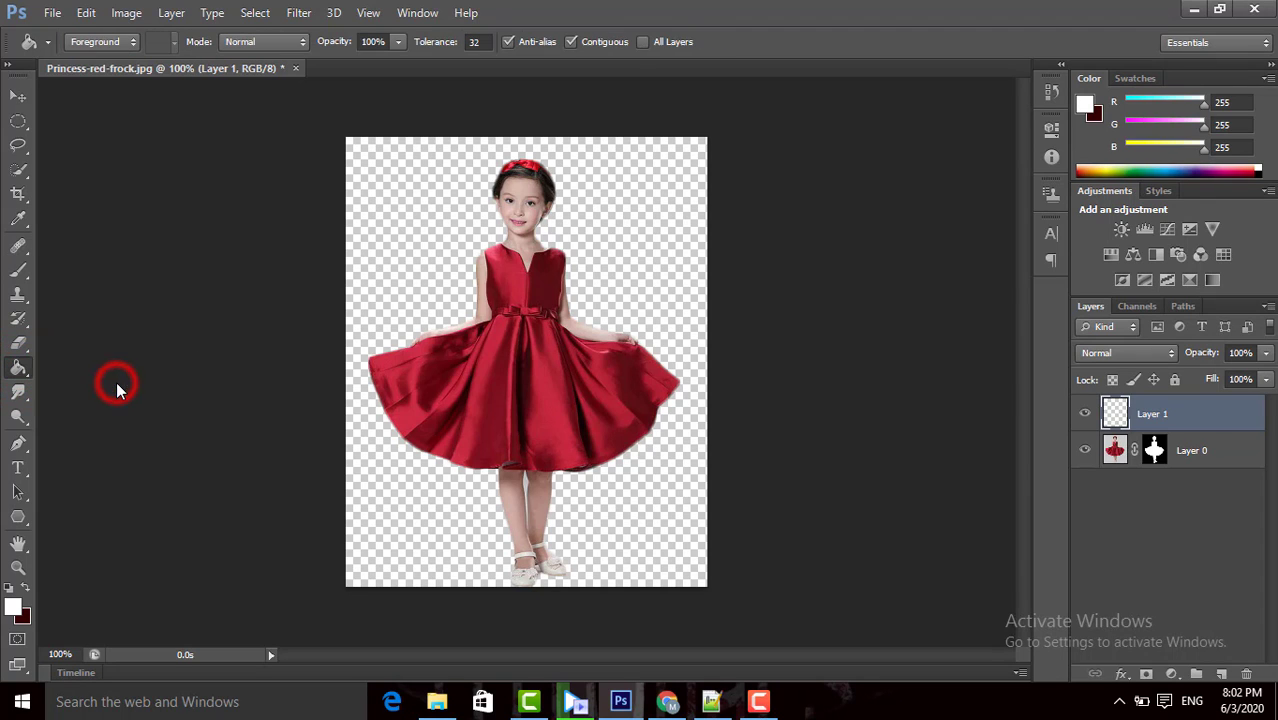
left_click(599, 279)
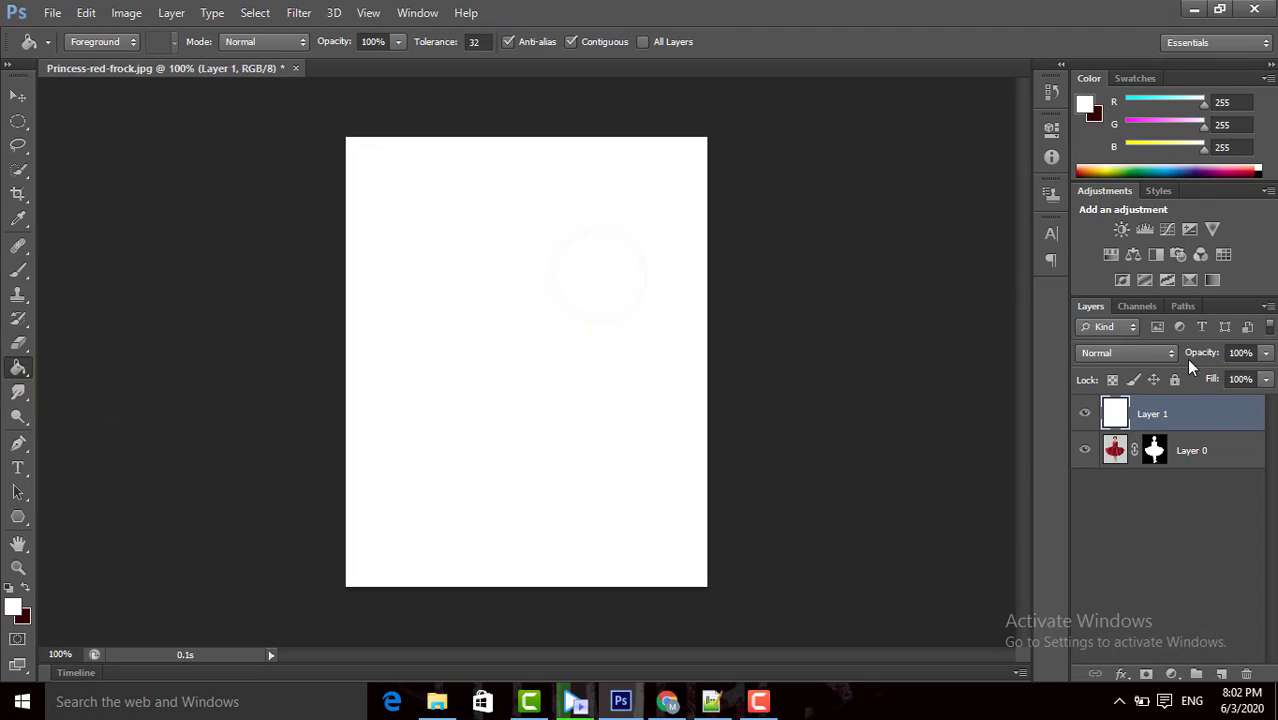
left_click_drag(1200, 418, 1186, 490)
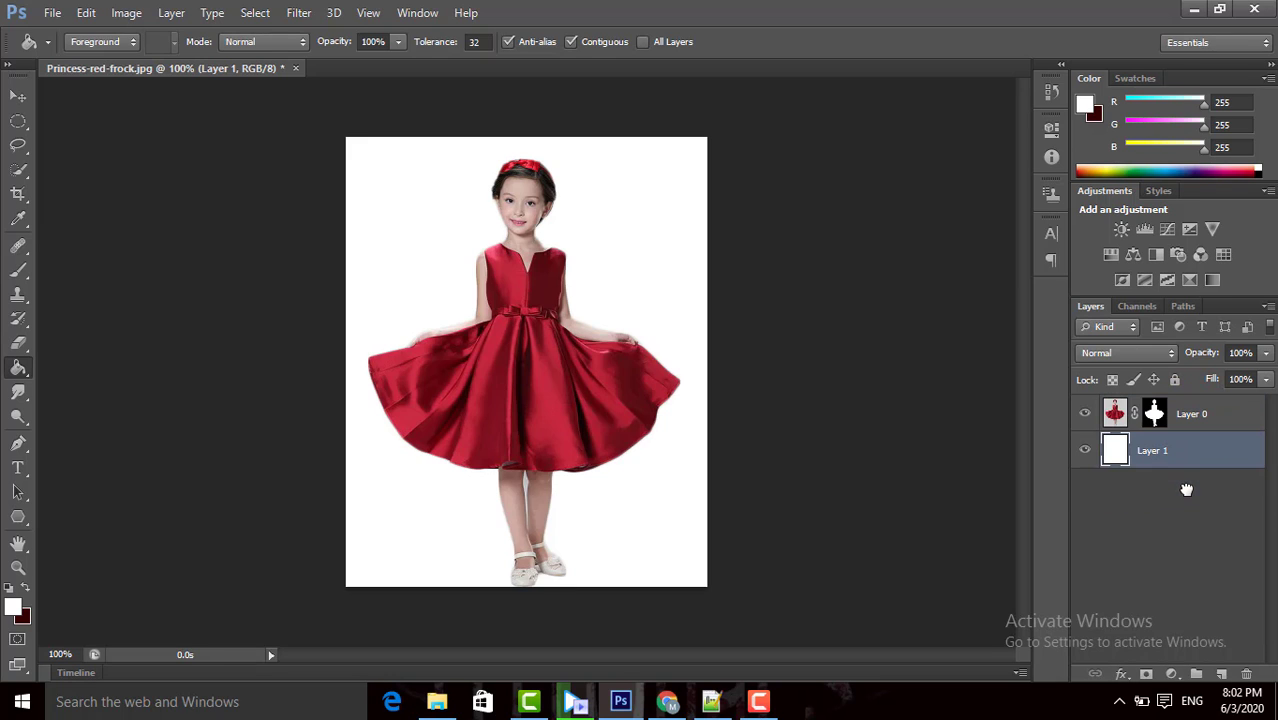
Duplicate Layer 0 and move the copy beneath the white layer.
left_click(1211, 414)
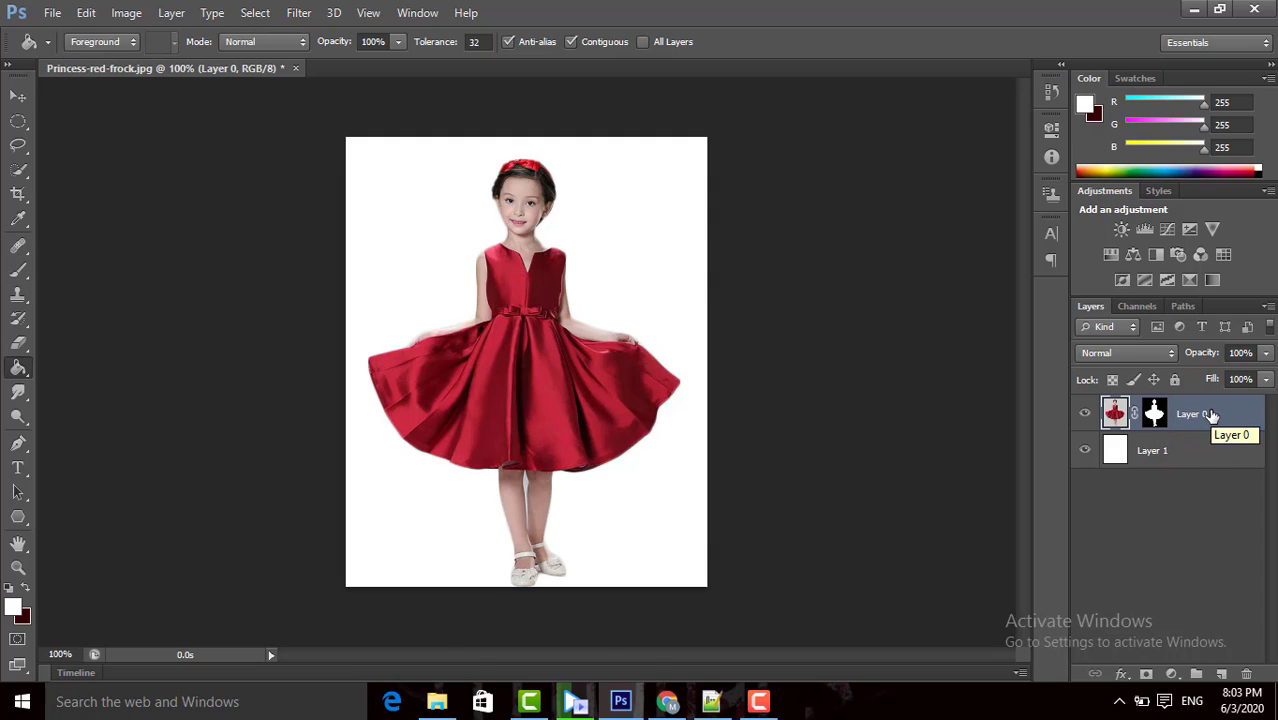
key("ctrl+j")
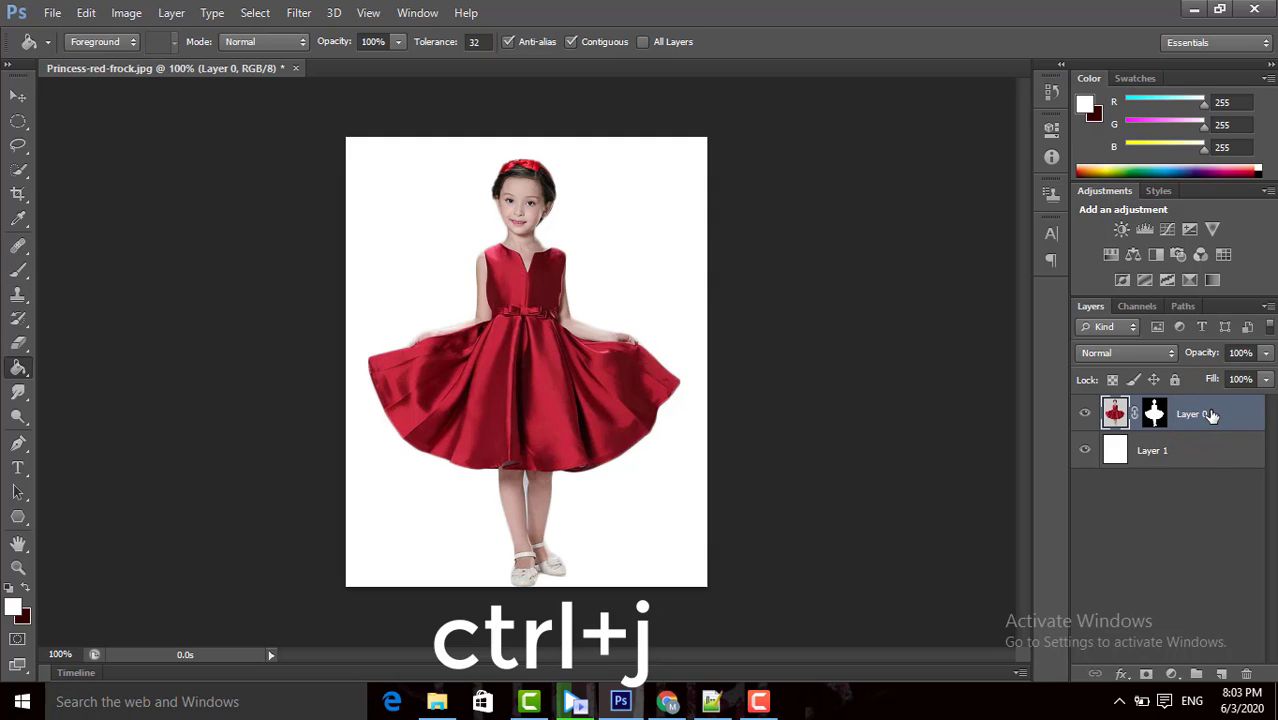
key("ctrl+j")
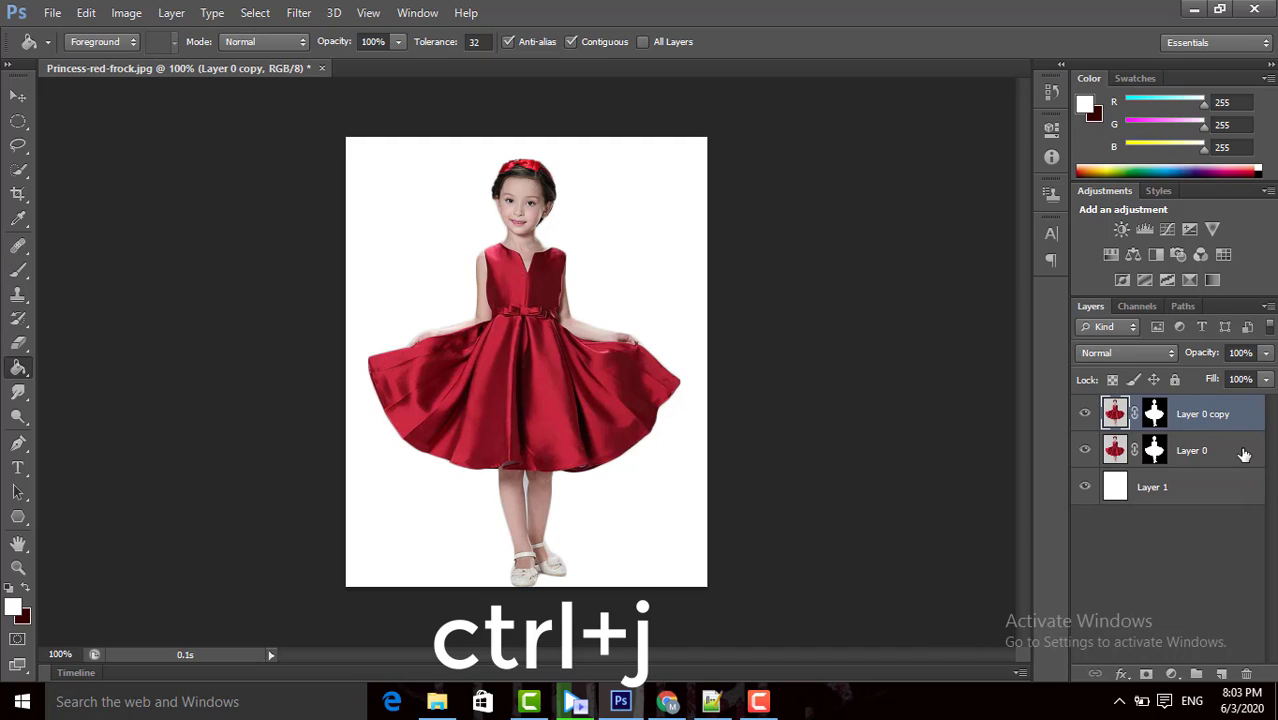
left_click_drag(1207, 408, 1189, 516)
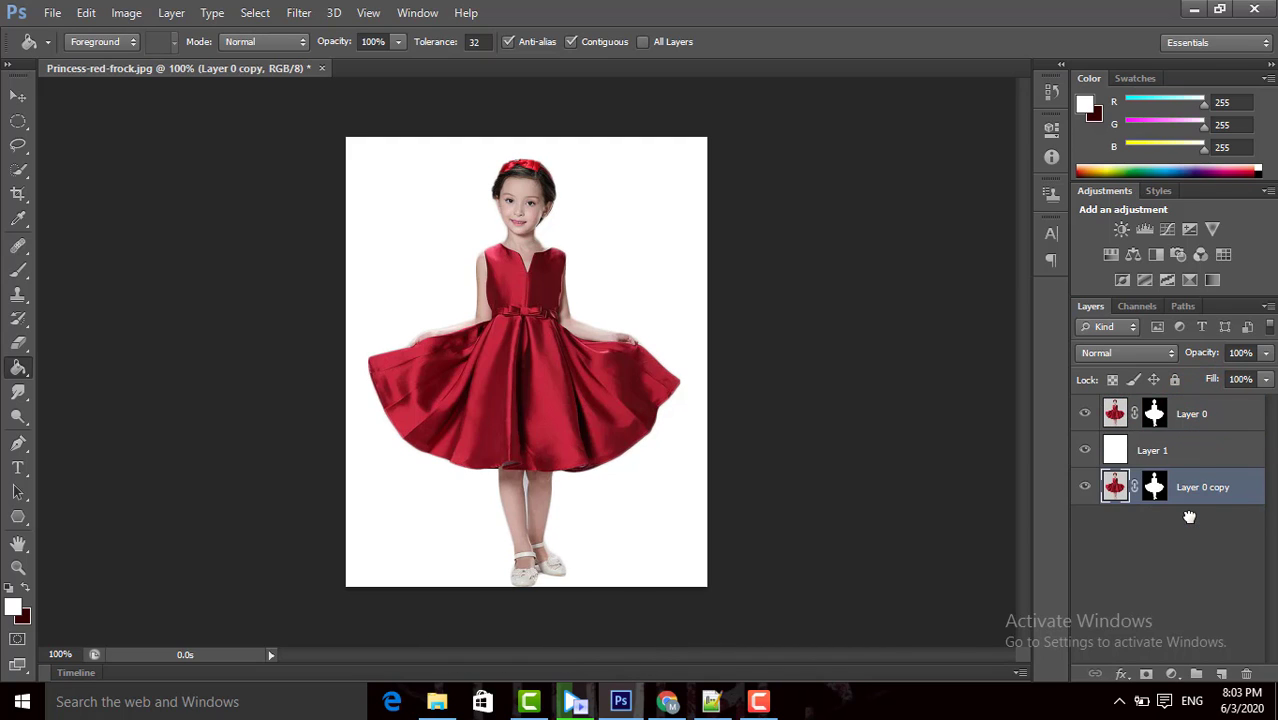
Apply the layer mask of Layer 0 permanently to its image.
left_click(1155, 418)
right_click(1155, 418)
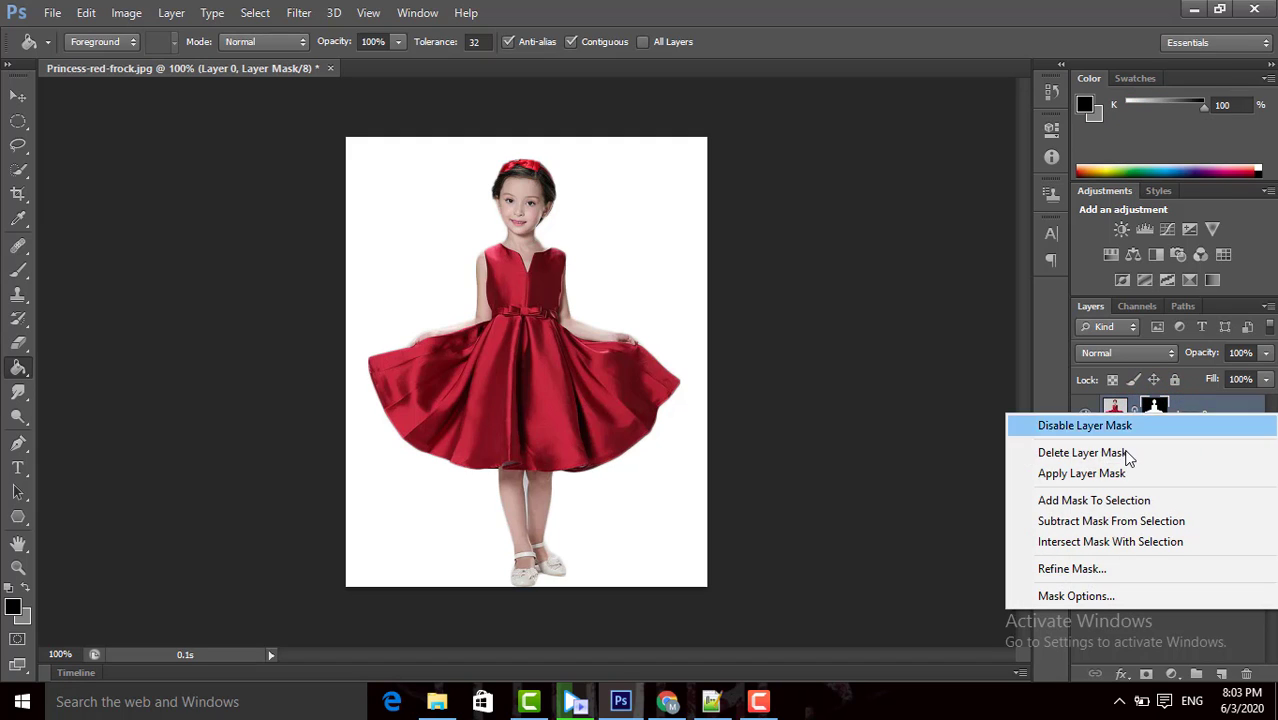
left_click(1082, 473)
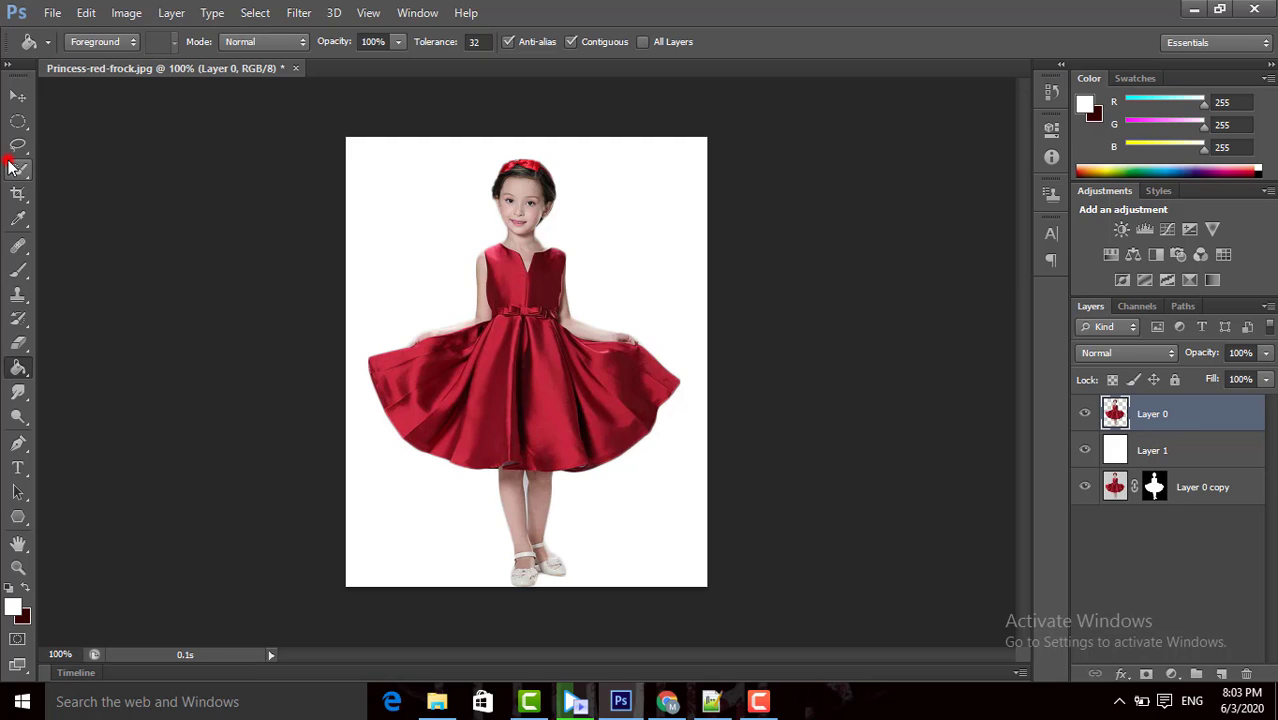
Select only the red dress on Layer 0 with the Quick Selection tool and add a layer mask from it.
left_click_drag(18, 170, 94, 187)
left_click(103, 168)
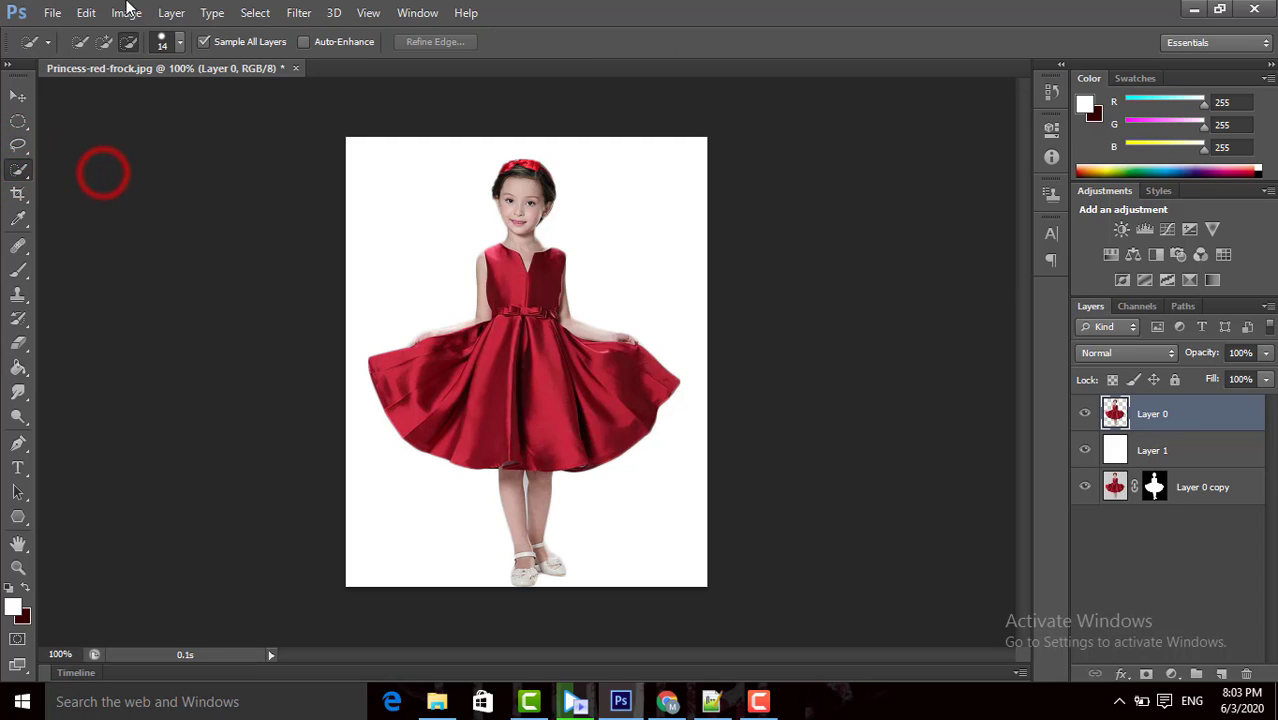
left_click(103, 41)
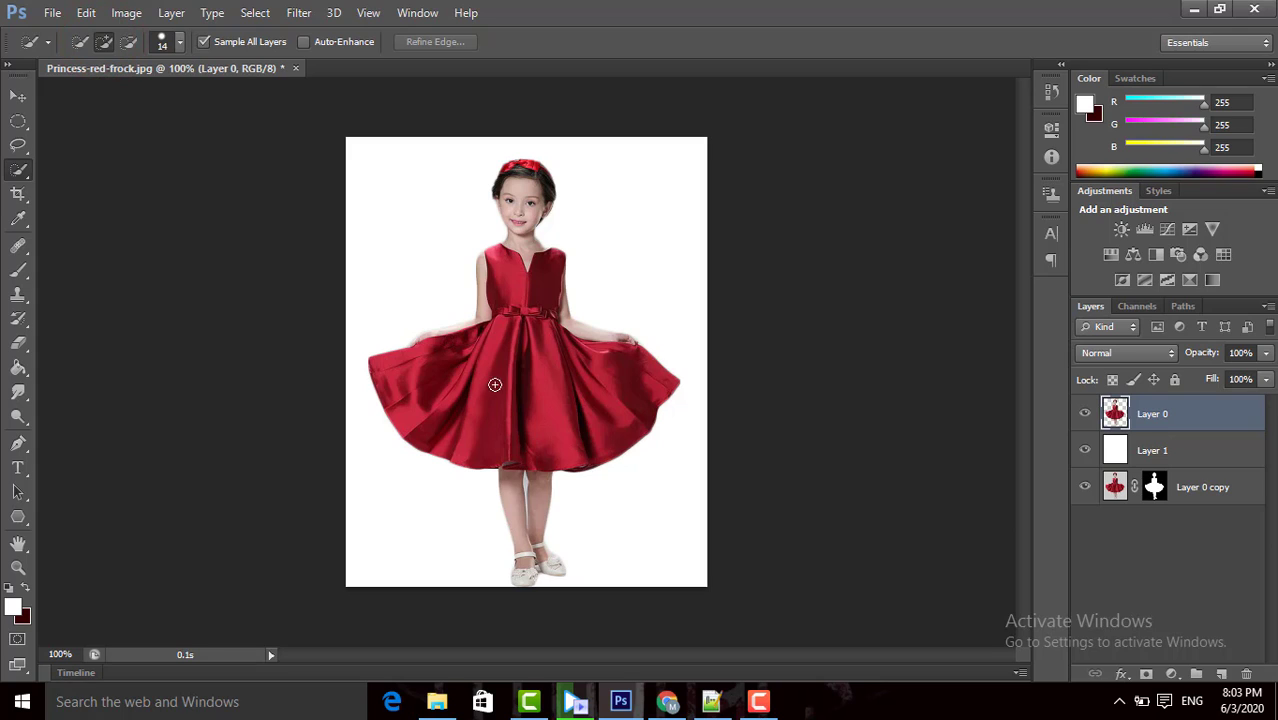
mouse_move(517, 383)
left_mouse_down()
mouse_move(518, 299)
mouse_move(540, 298)
mouse_move(553, 359)
mouse_move(482, 371)
mouse_move(461, 358)
left_mouse_up()
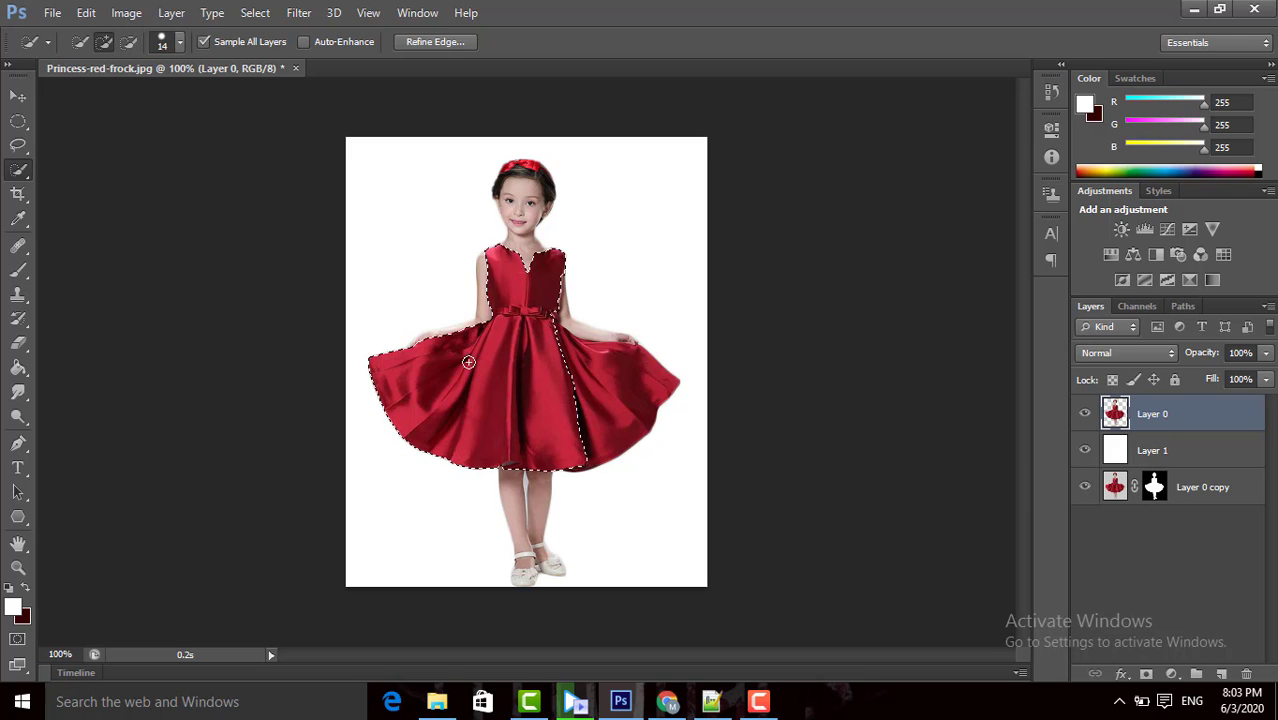
left_click_drag(573, 386, 591, 392)
left_click(1146, 674)
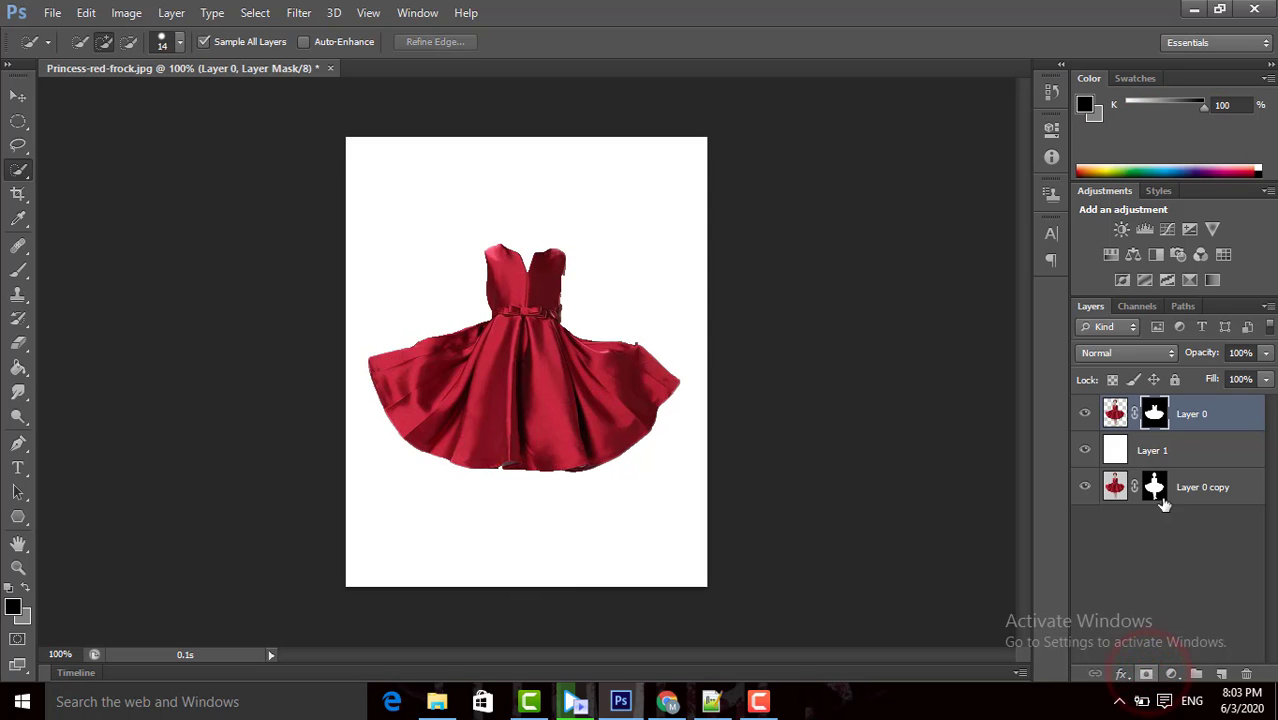
Refine the dress mask on Layer 0 with Smooth set to 12.
right_click(1155, 413)
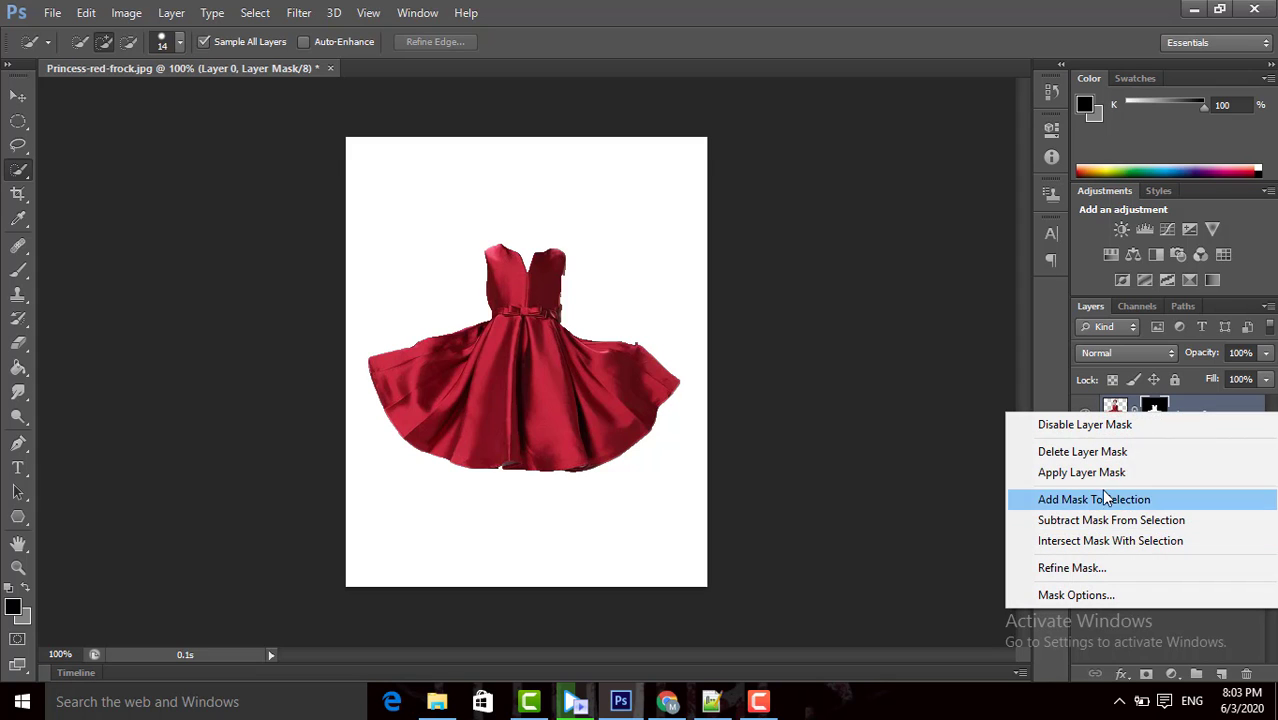
left_click(1101, 568)
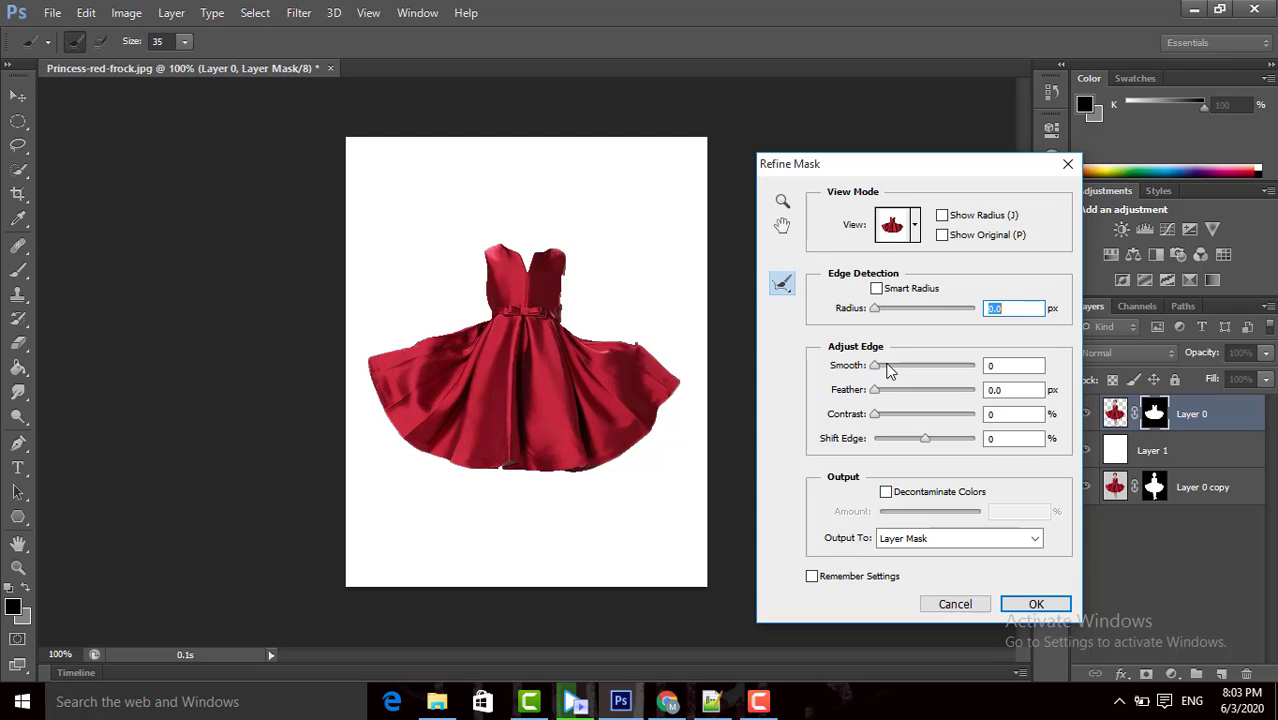
left_click_drag(876, 365, 885, 365)
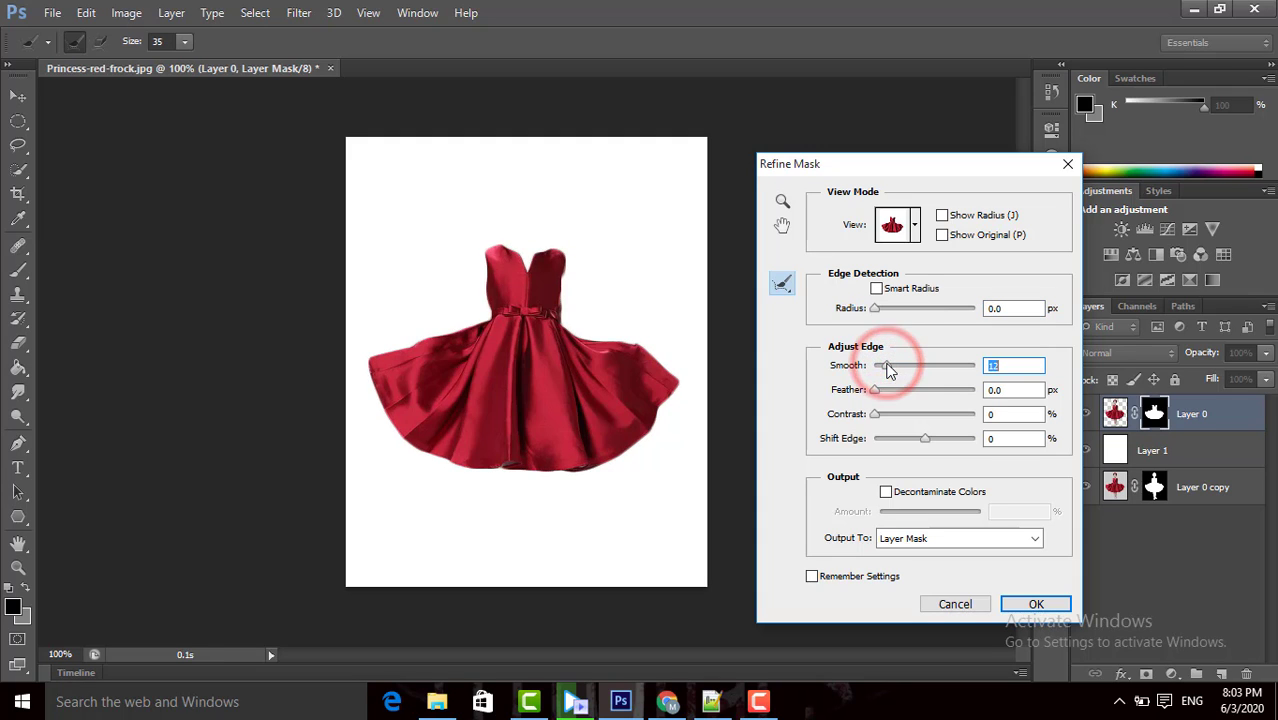
left_click(1036, 606)
Duplicate the masked dress layer, Layer 0, and select Layer 0 copy beneath the white layer.
left_click(1239, 418)
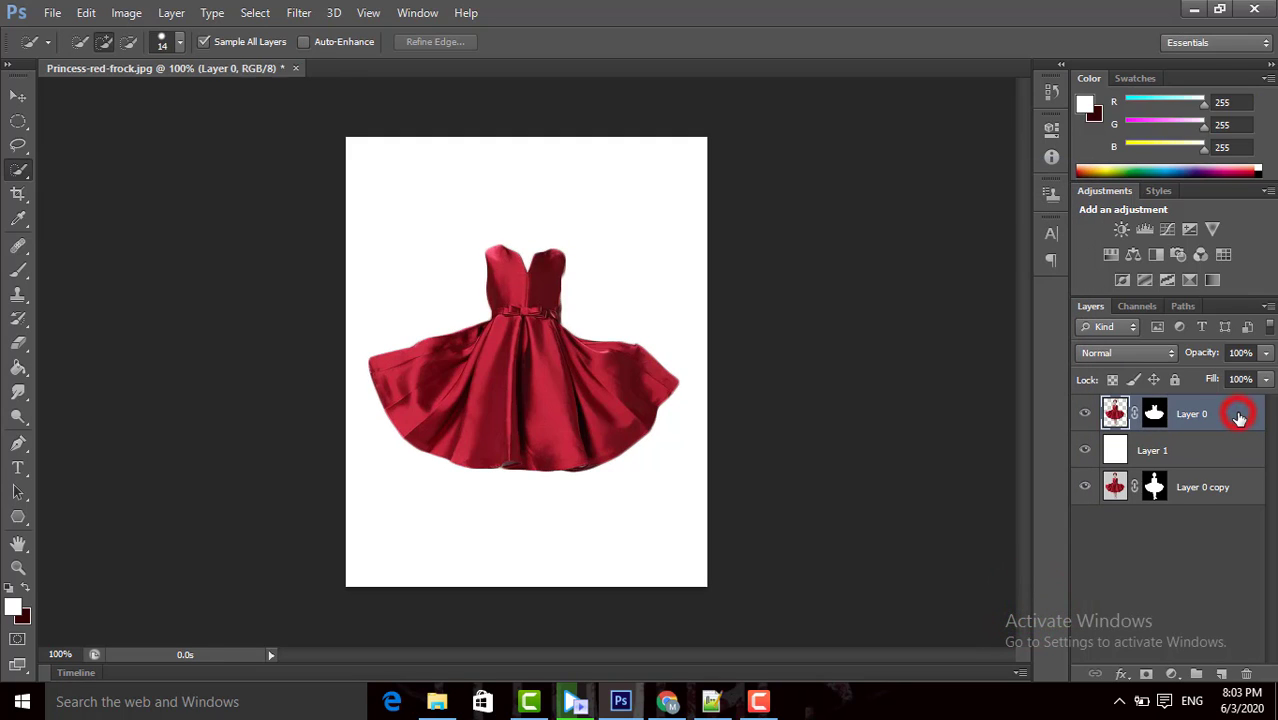
key("ctrl+j")
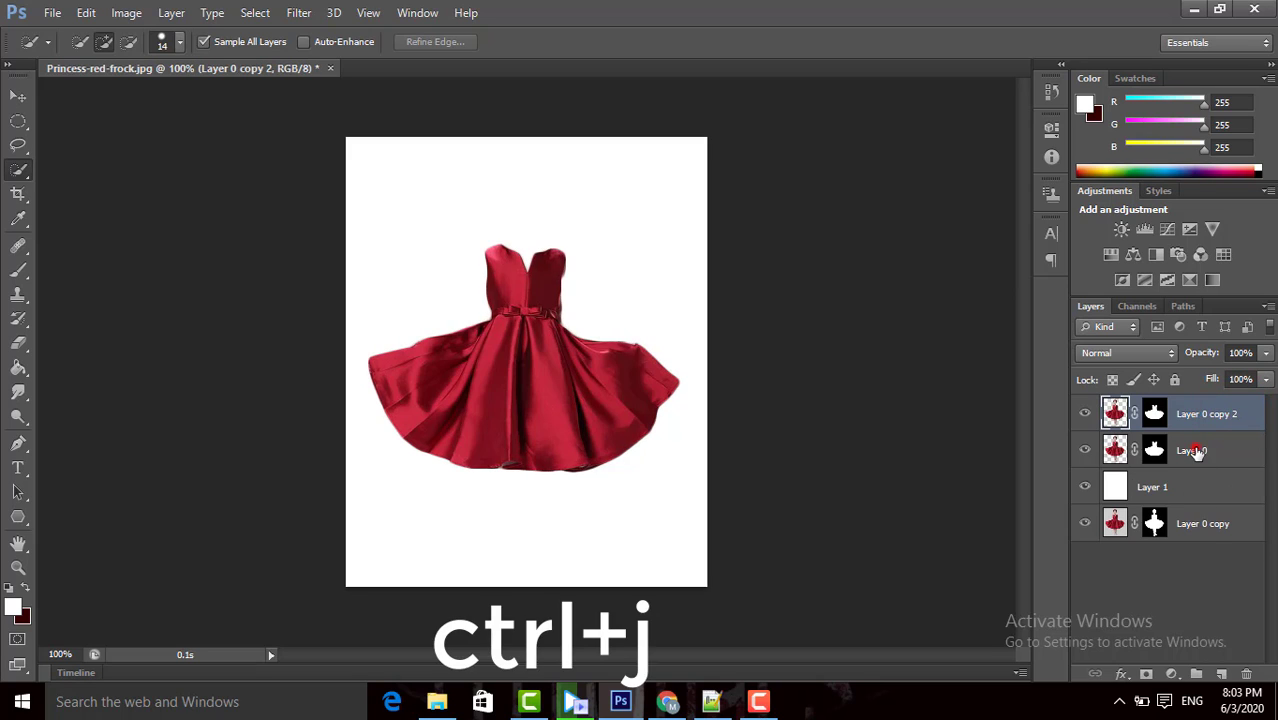
left_click(1197, 452)
left_click(1208, 527)
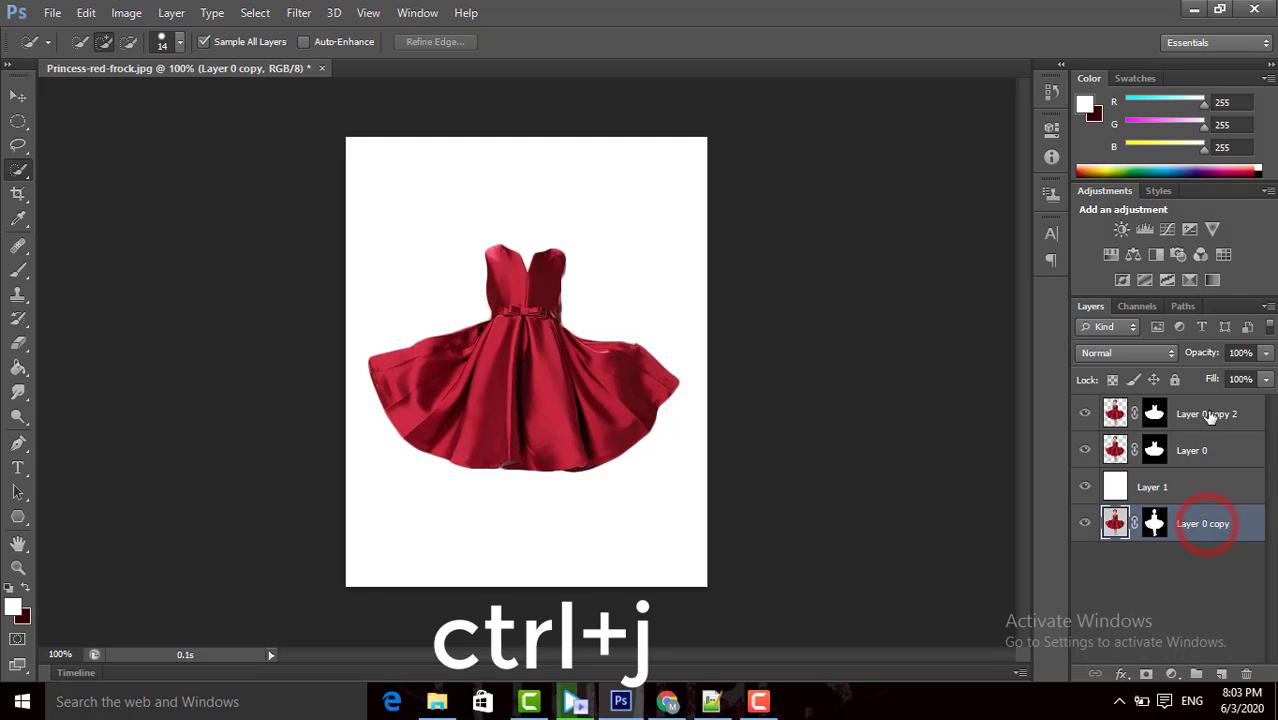
Invert the layer mask of Layer 0 copy 2 and check both masked layers by toggling their visibility.
left_click(1207, 414)
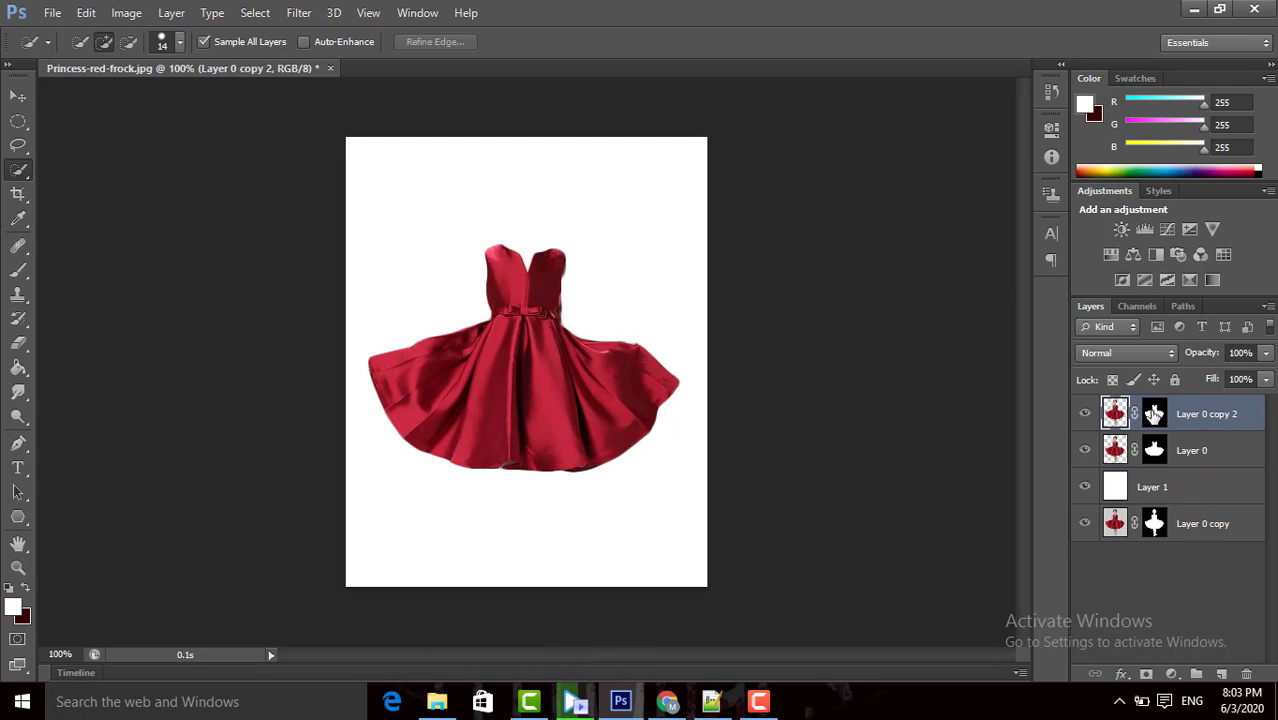
left_click(1153, 414)
key("ctrl+i")
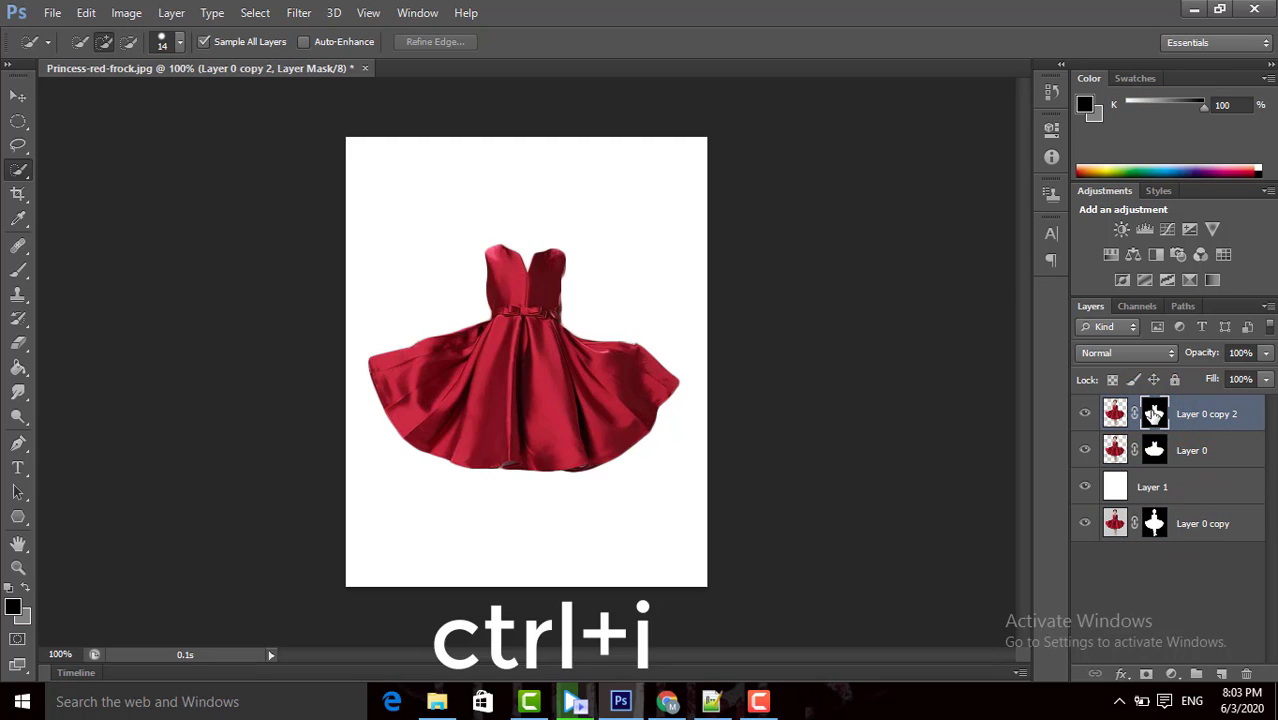
left_click(1084, 414)
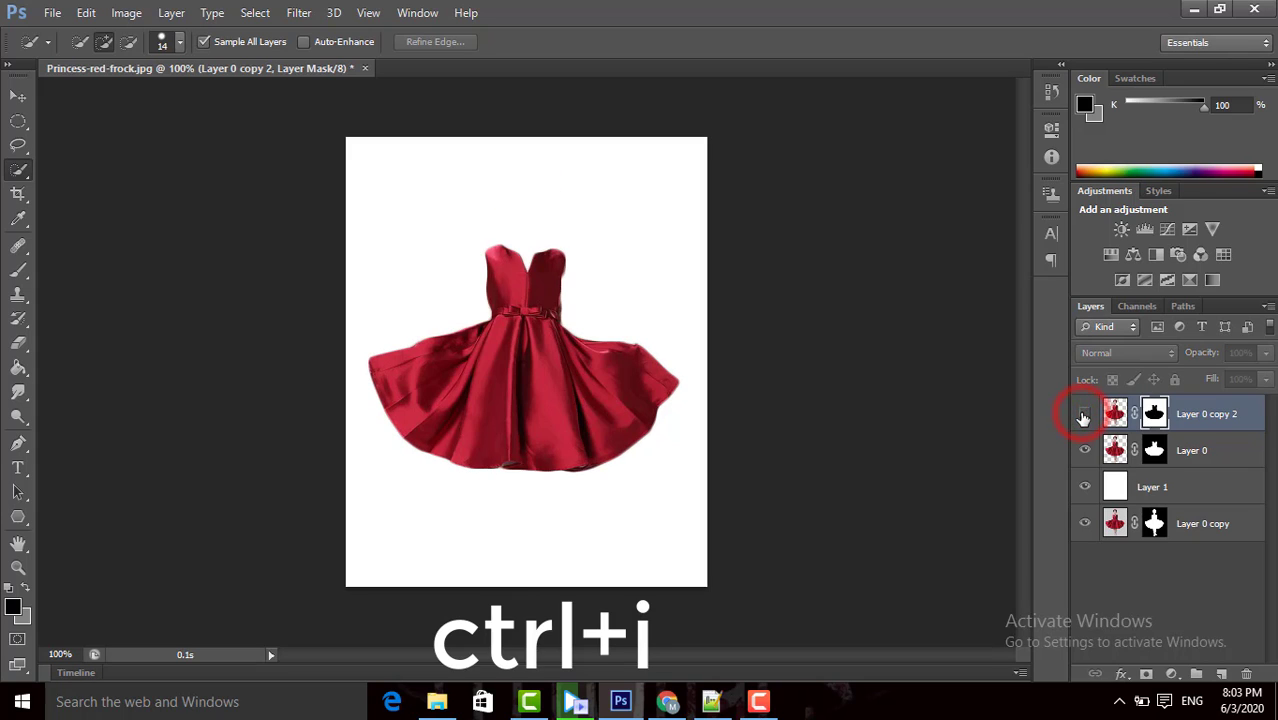
left_click(1084, 414)
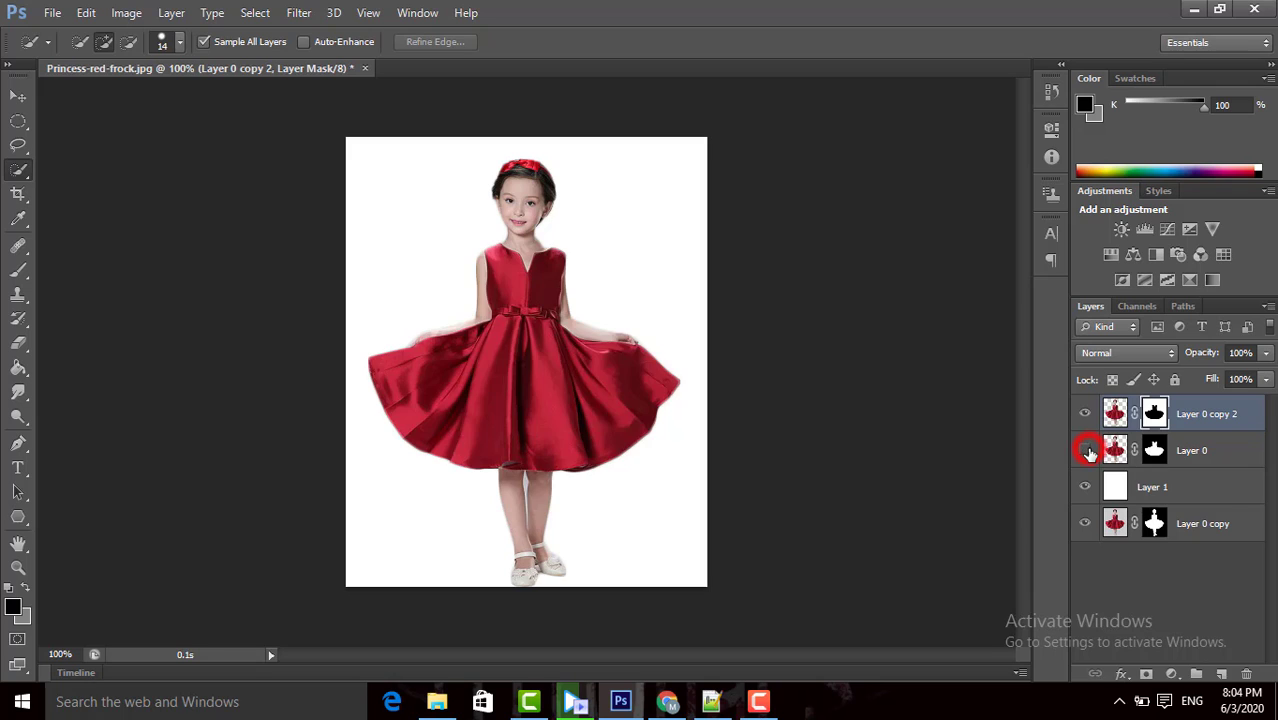
left_click(1085, 450)
left_click(1085, 450)
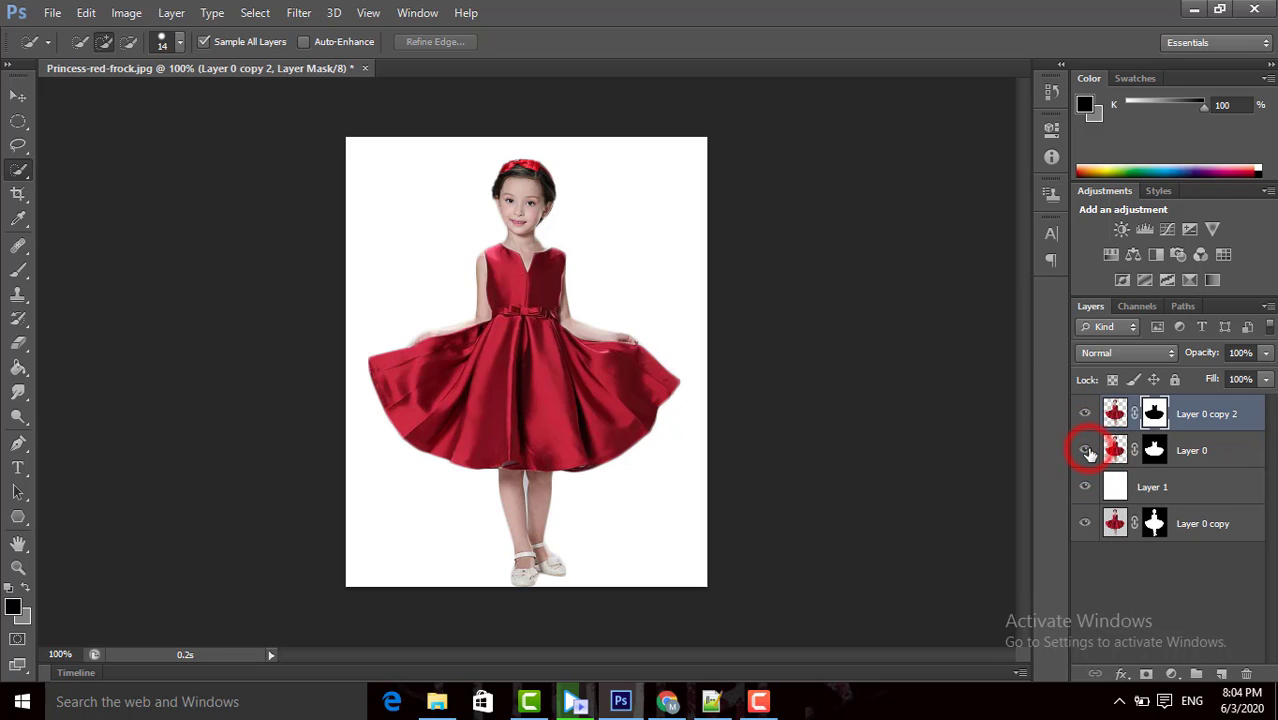
Start a horizontal paragraph text box across the dress bodice with the text color set to black, 000000.
left_click(18, 468)
left_click(113, 456)
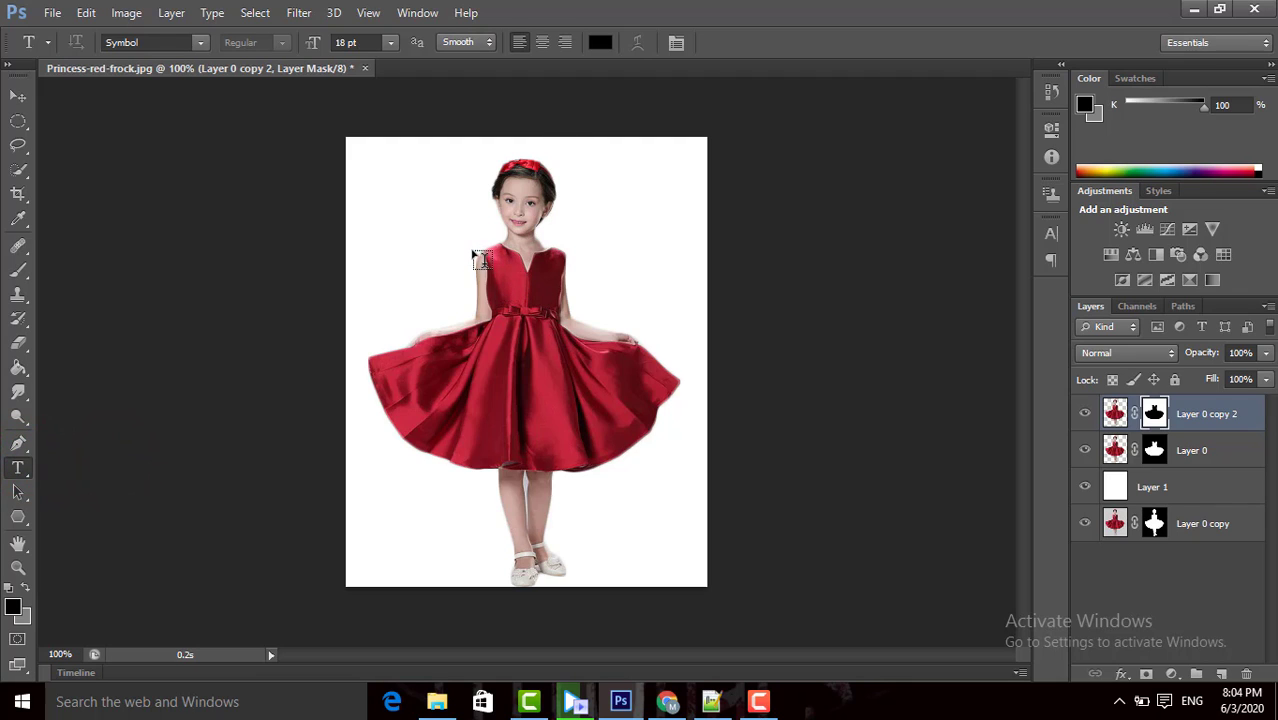
left_click_drag(472, 251, 623, 290)
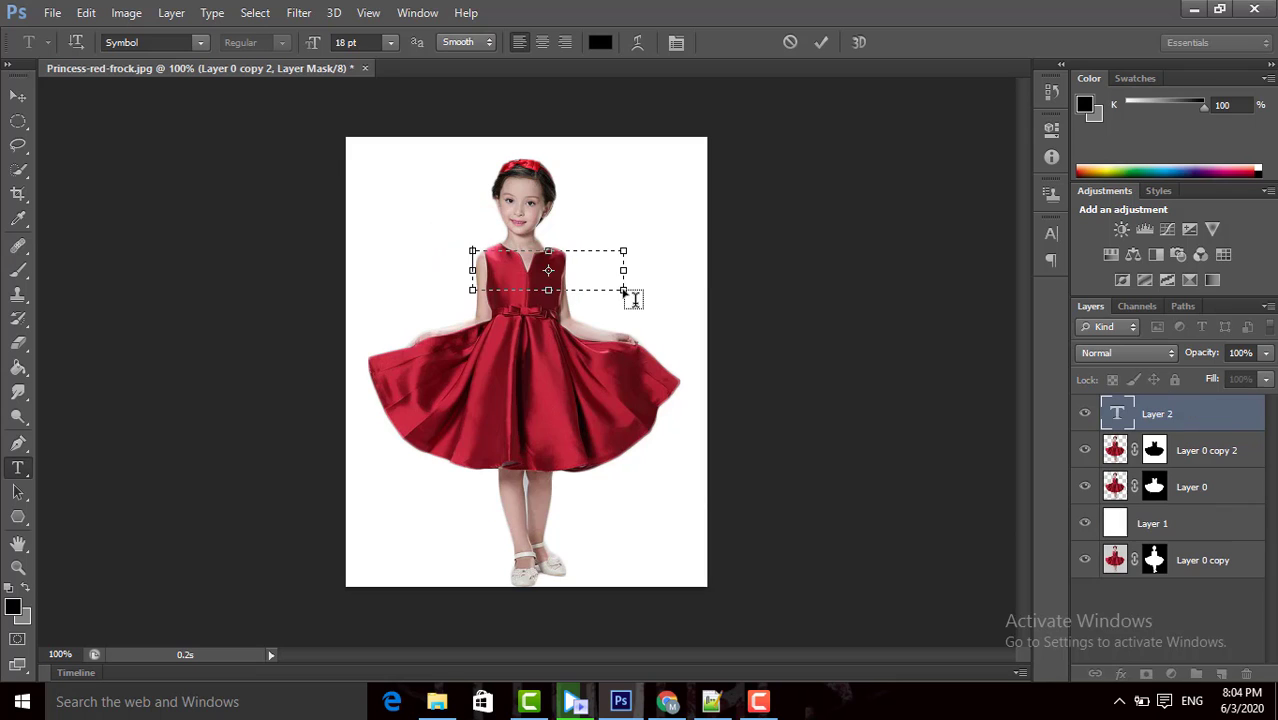
left_click(599, 44)
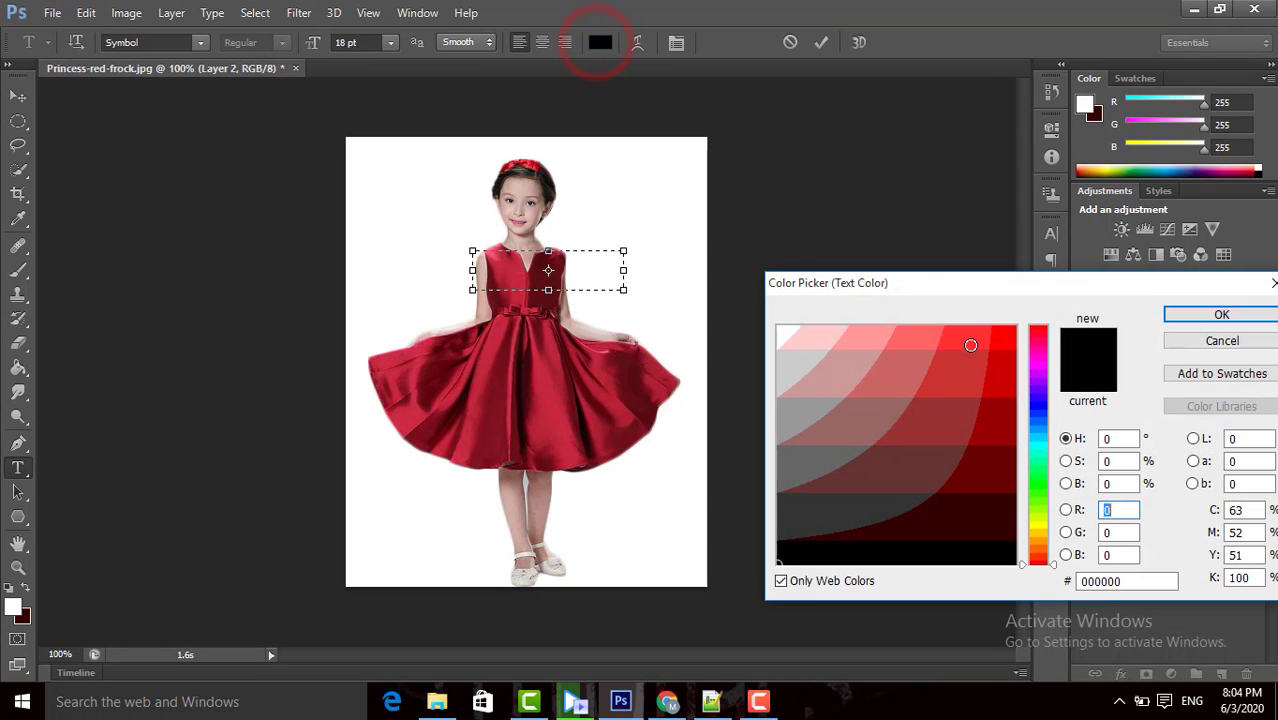
left_click(950, 548)
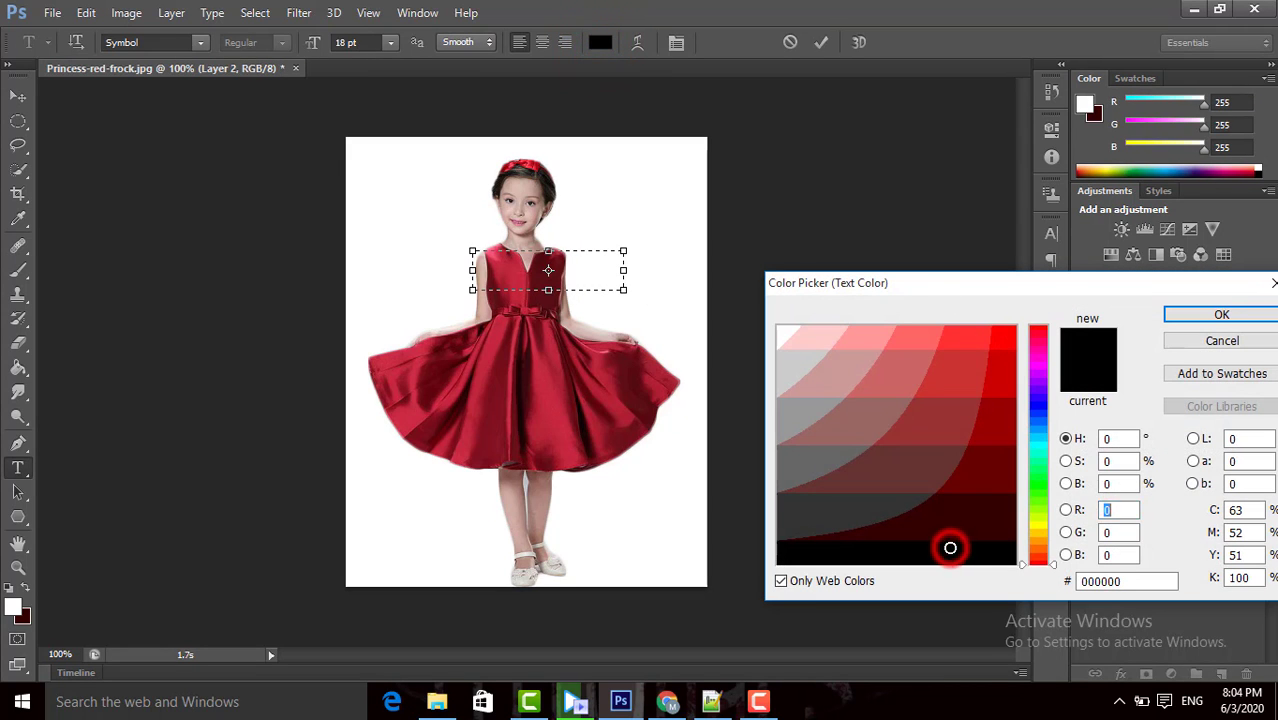
left_click(1220, 316)
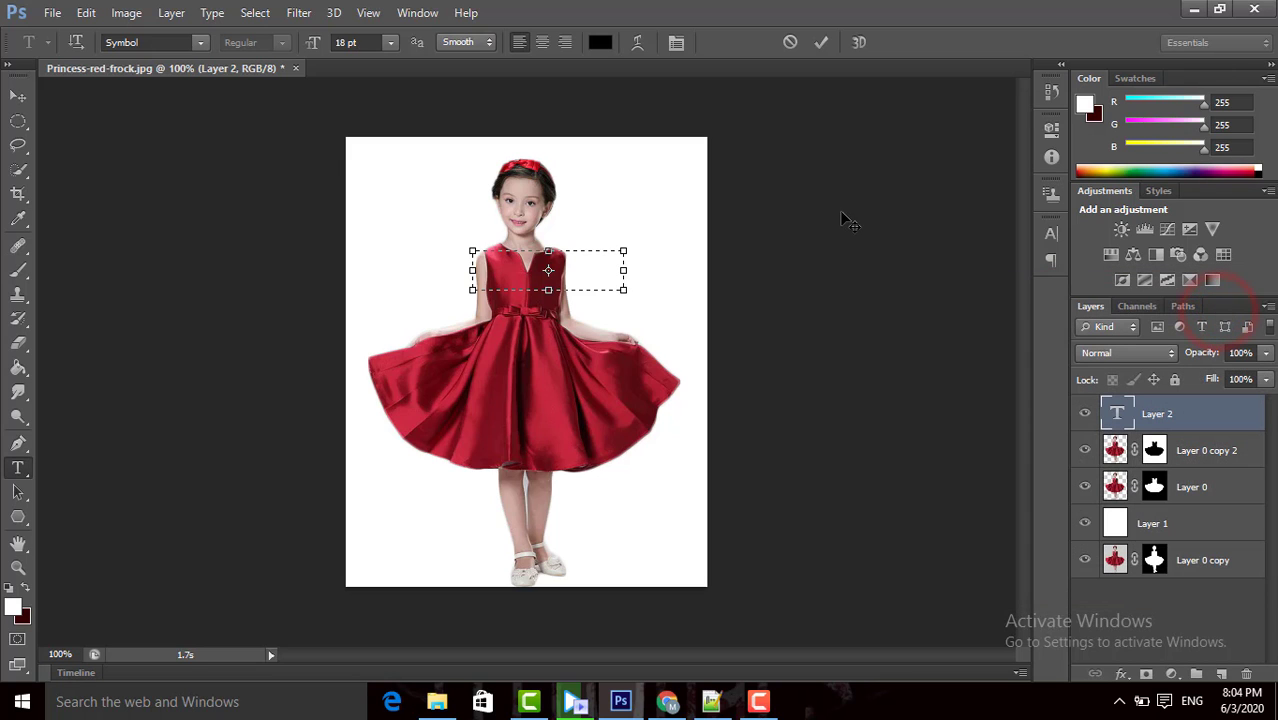
Set the font to Impact and enter the text WELCOME in the bodice text box.
left_click(201, 43)
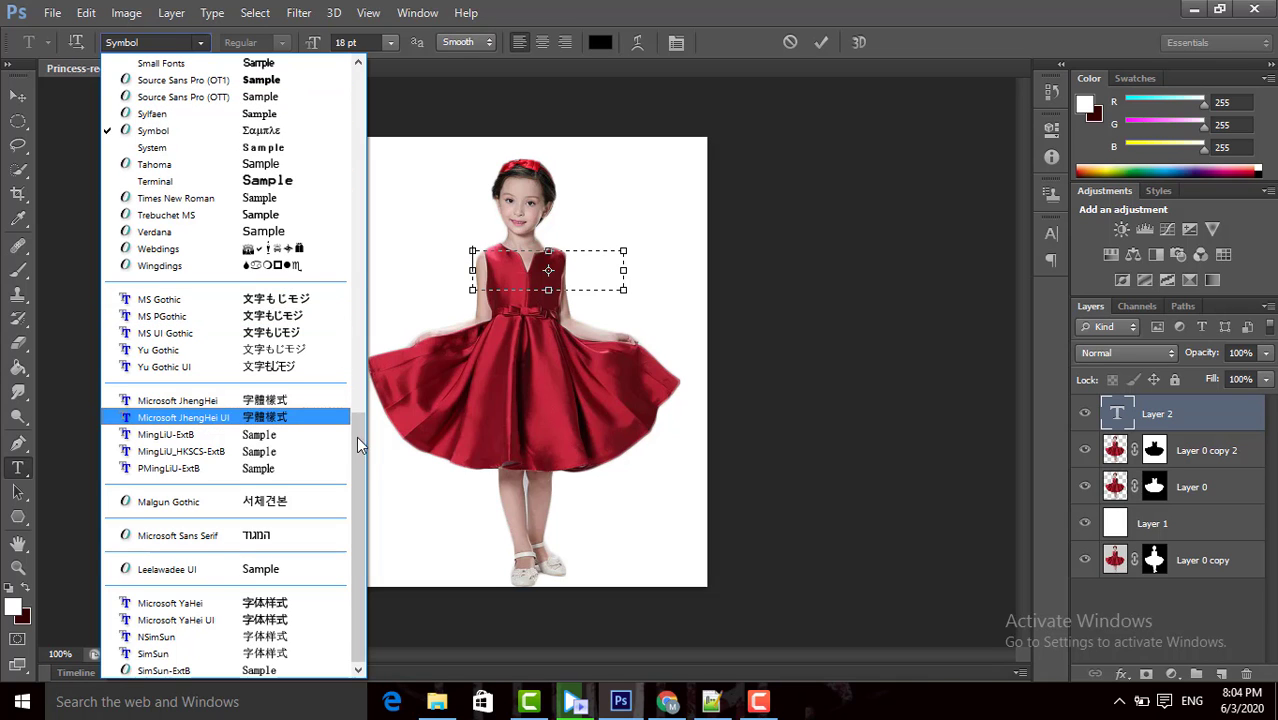
left_click_drag(356, 436, 337, 172)
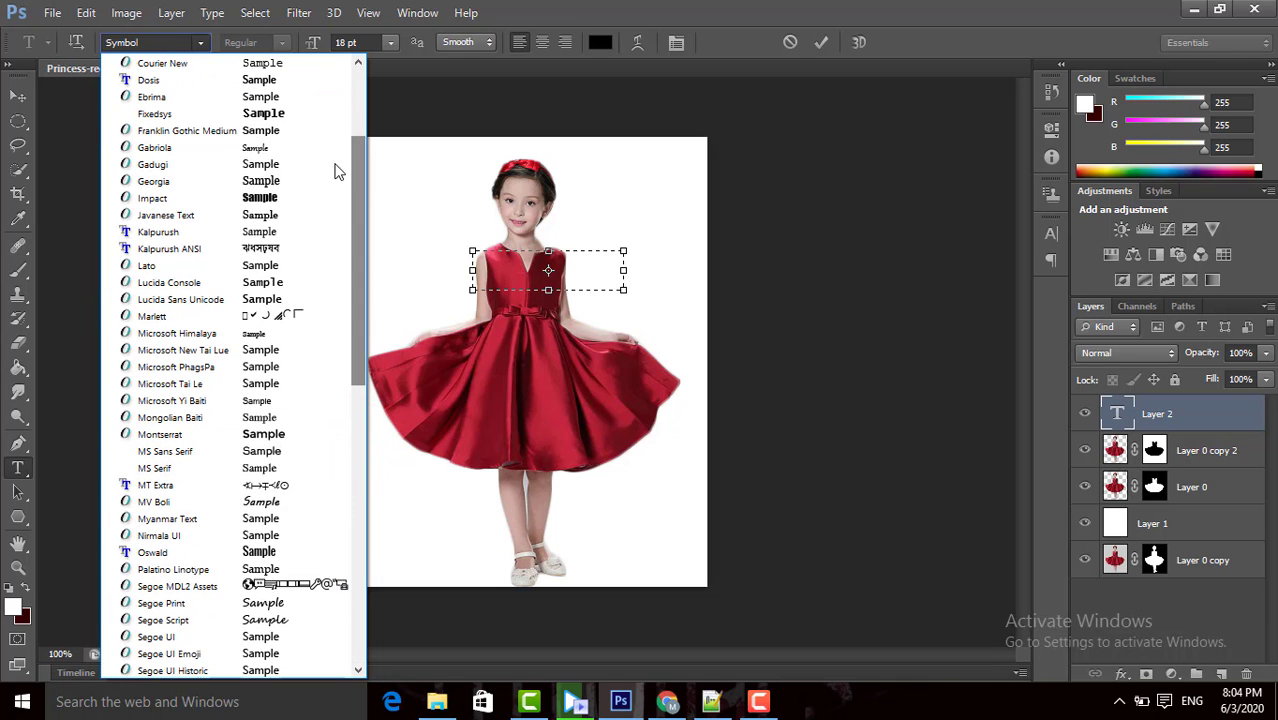
left_click(285, 198)
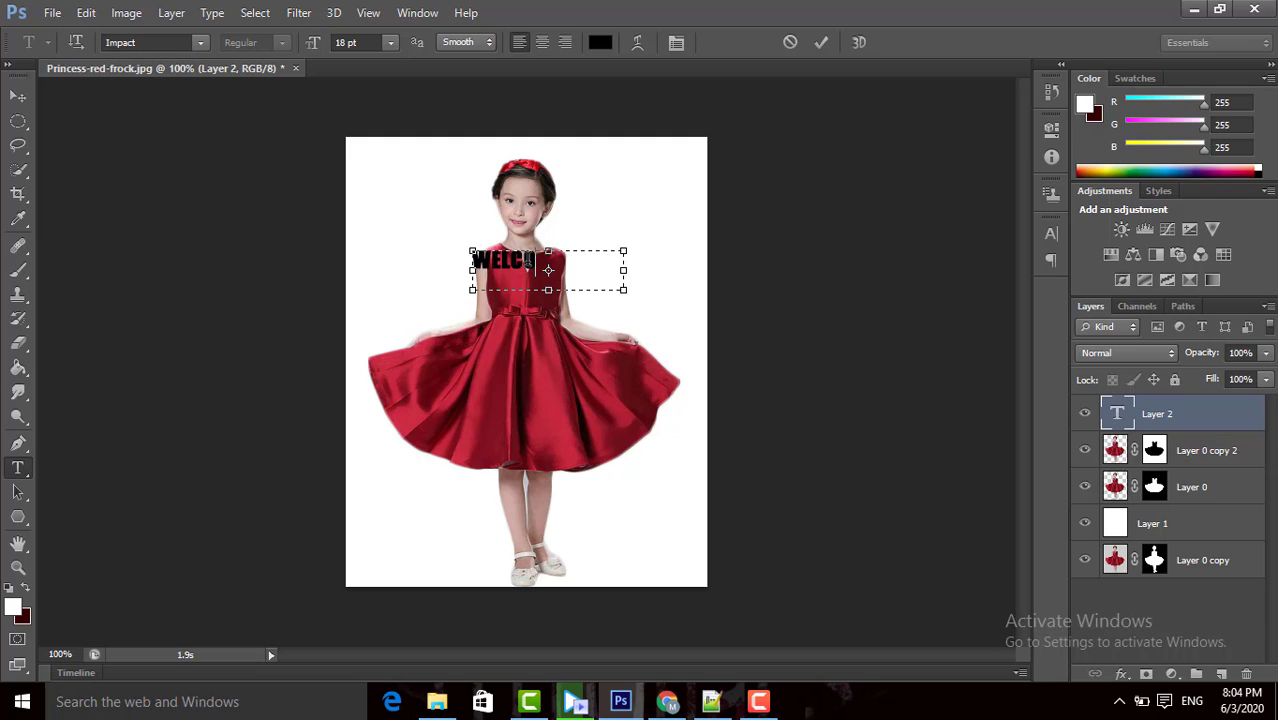
left_click(818, 44)
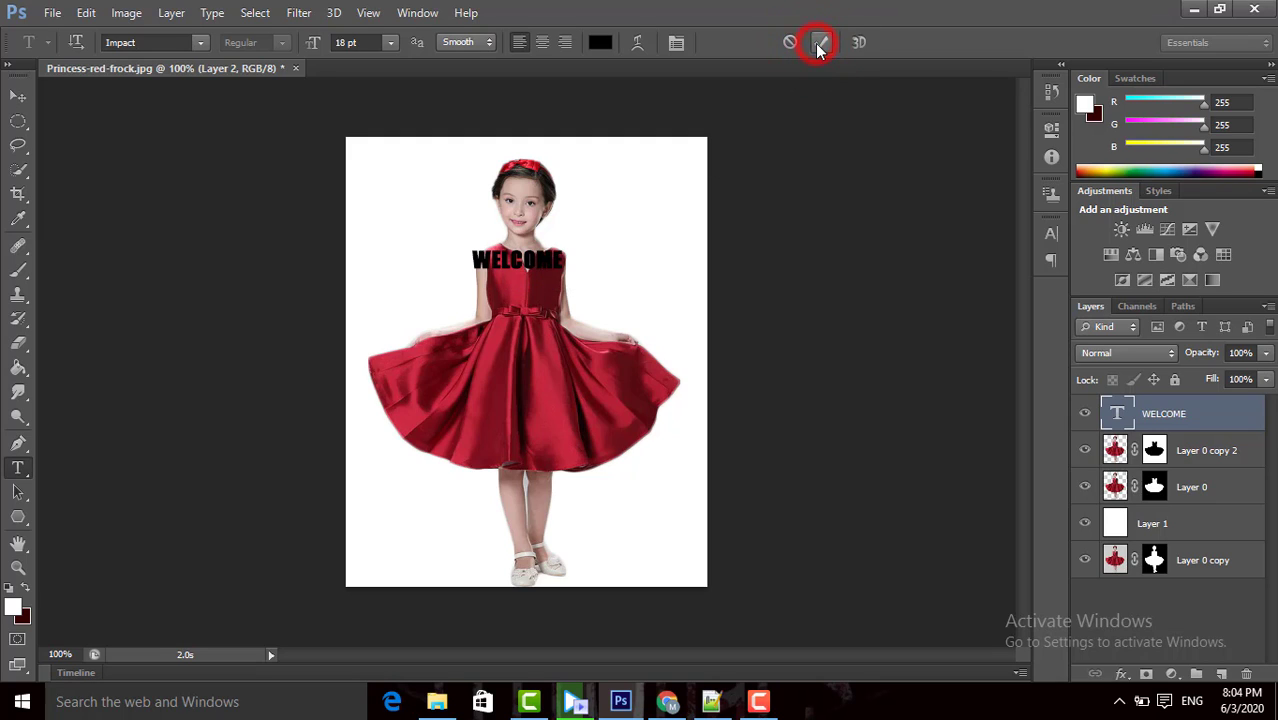
Scale the WELCOME text to about 95% width and 235% height and position it across the upper bodice.
left_click(17, 97)
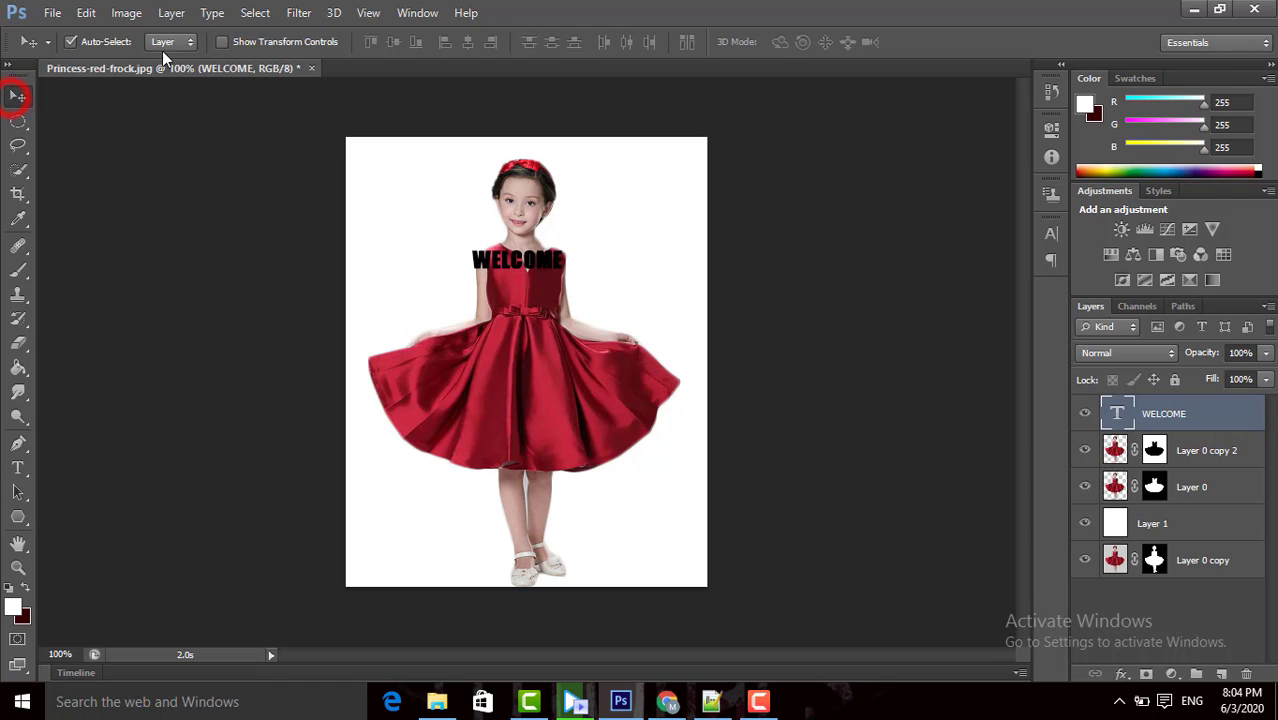
left_click(217, 42)
left_click_drag(623, 289, 638, 316)
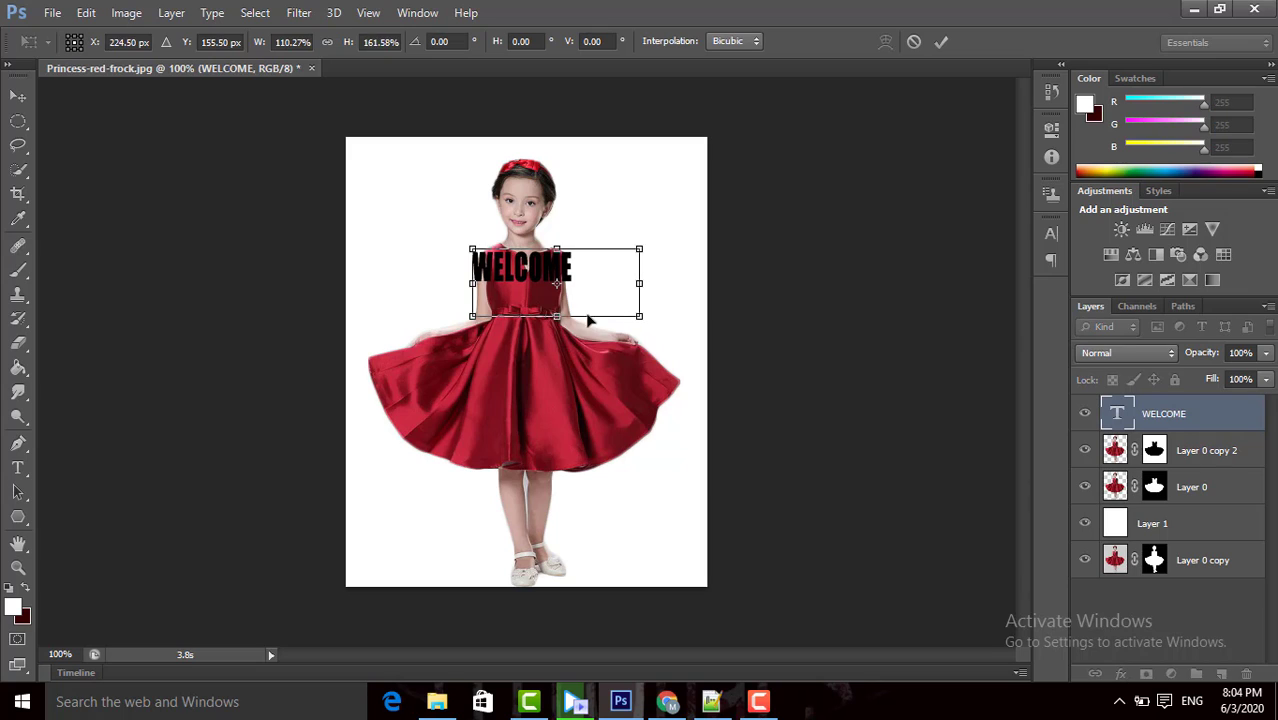
left_click_drag(557, 318, 557, 349)
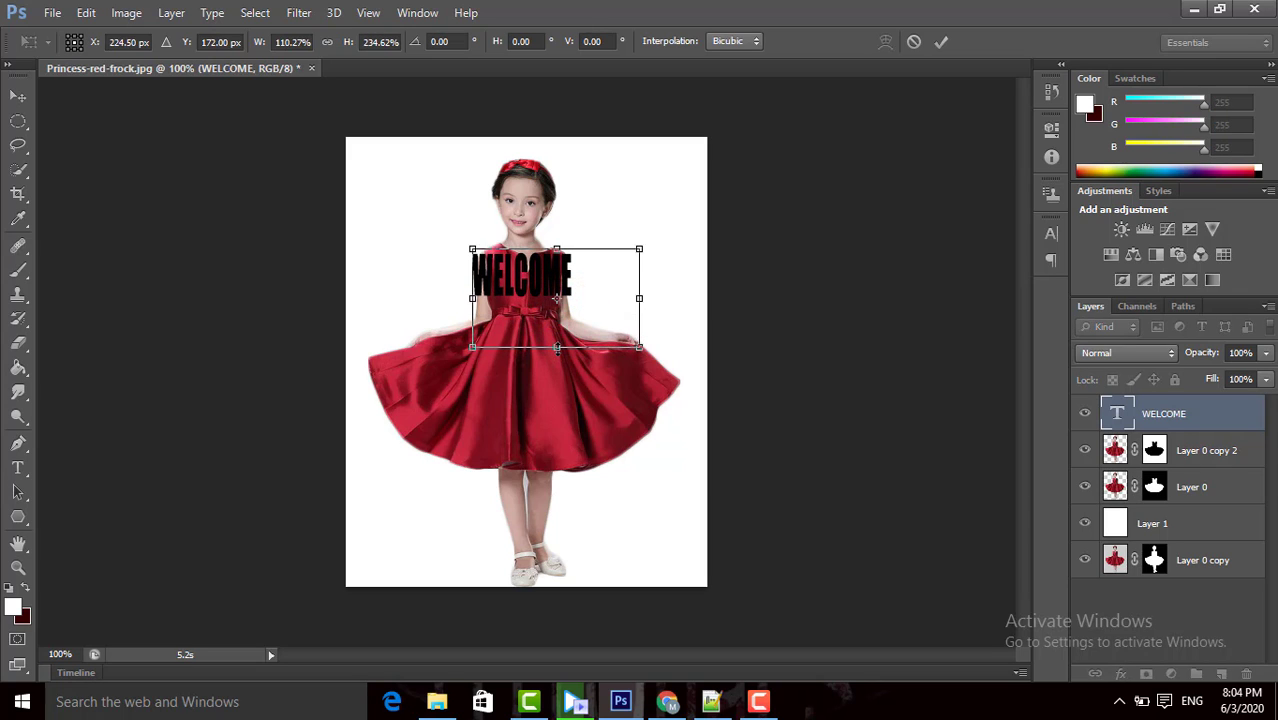
left_click_drag(640, 297, 617, 298)
left_click_drag(528, 284, 536, 280)
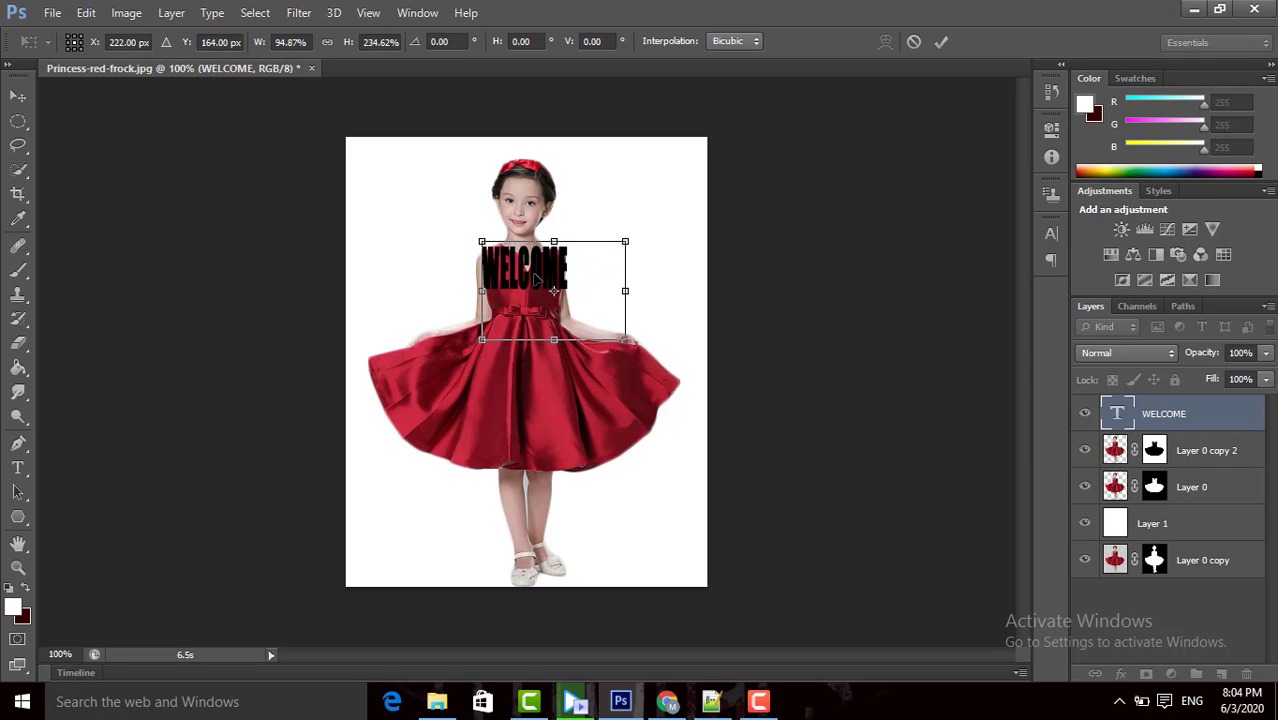
left_click(941, 42)
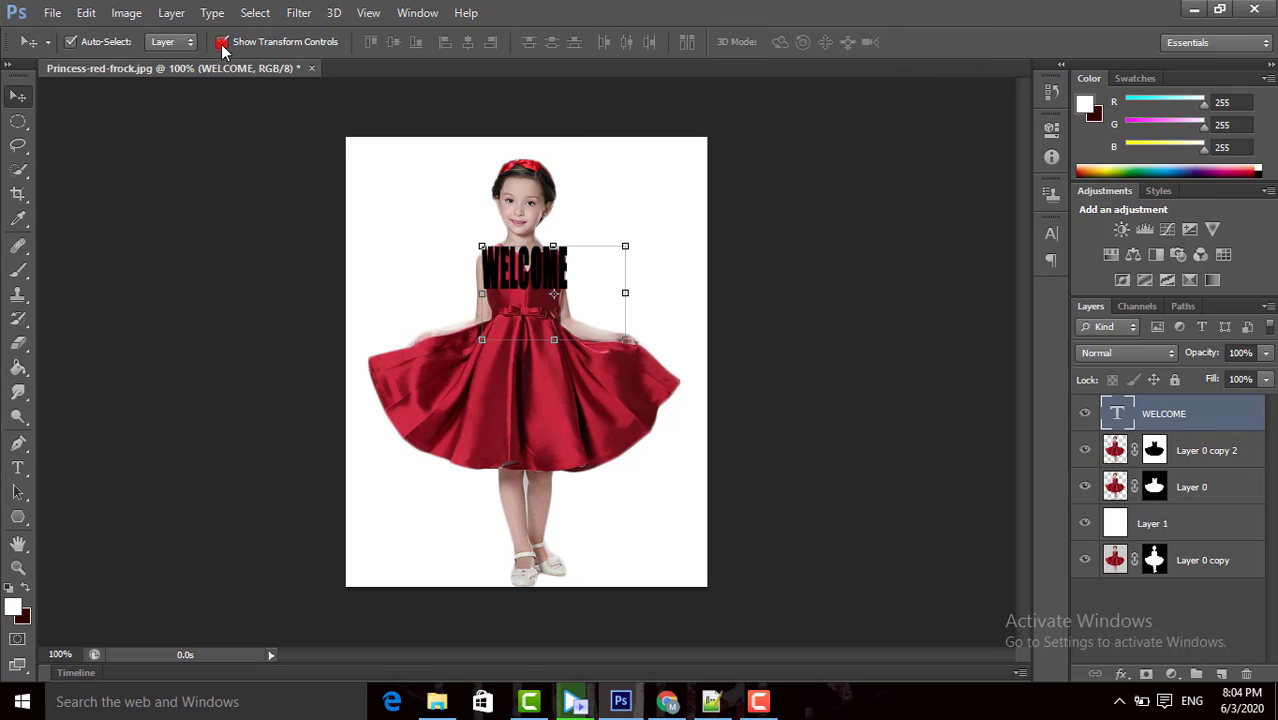
left_click(222, 43)
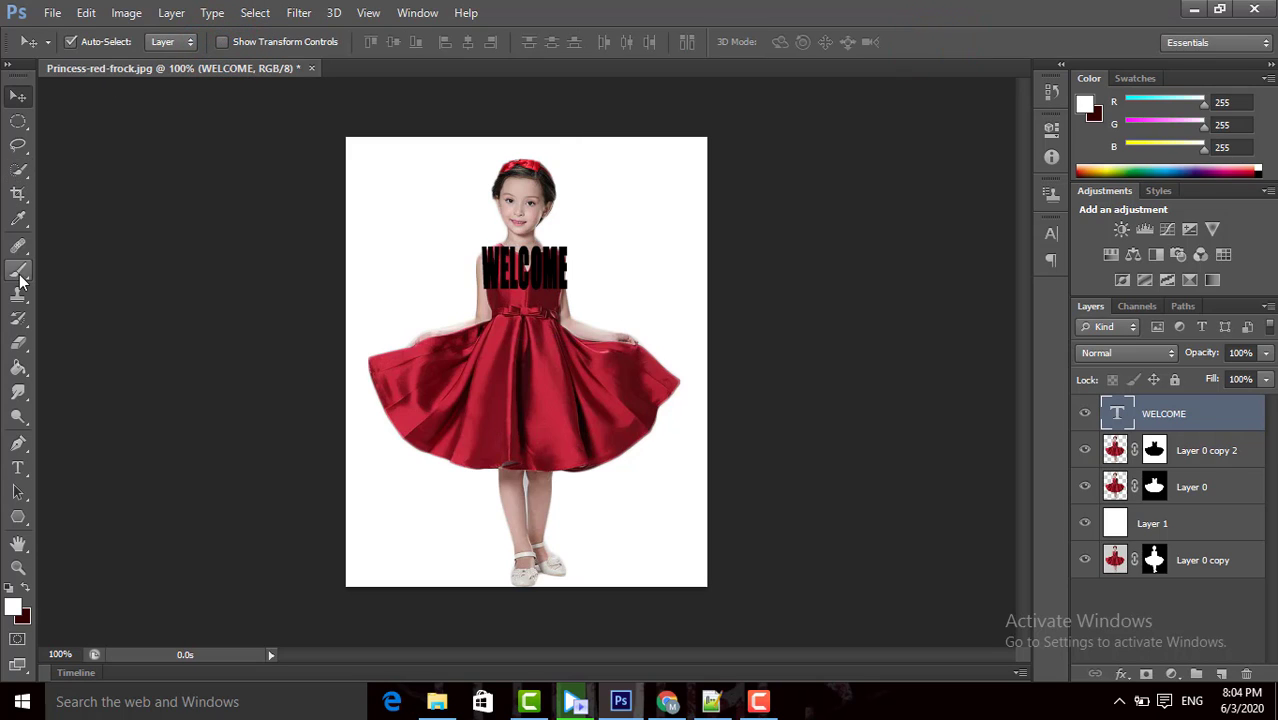
Add the text "everyone" in the Small Fonts typeface in a new text box at the dress waist below WELCOME.
left_click(16, 477)
left_click(120, 466)
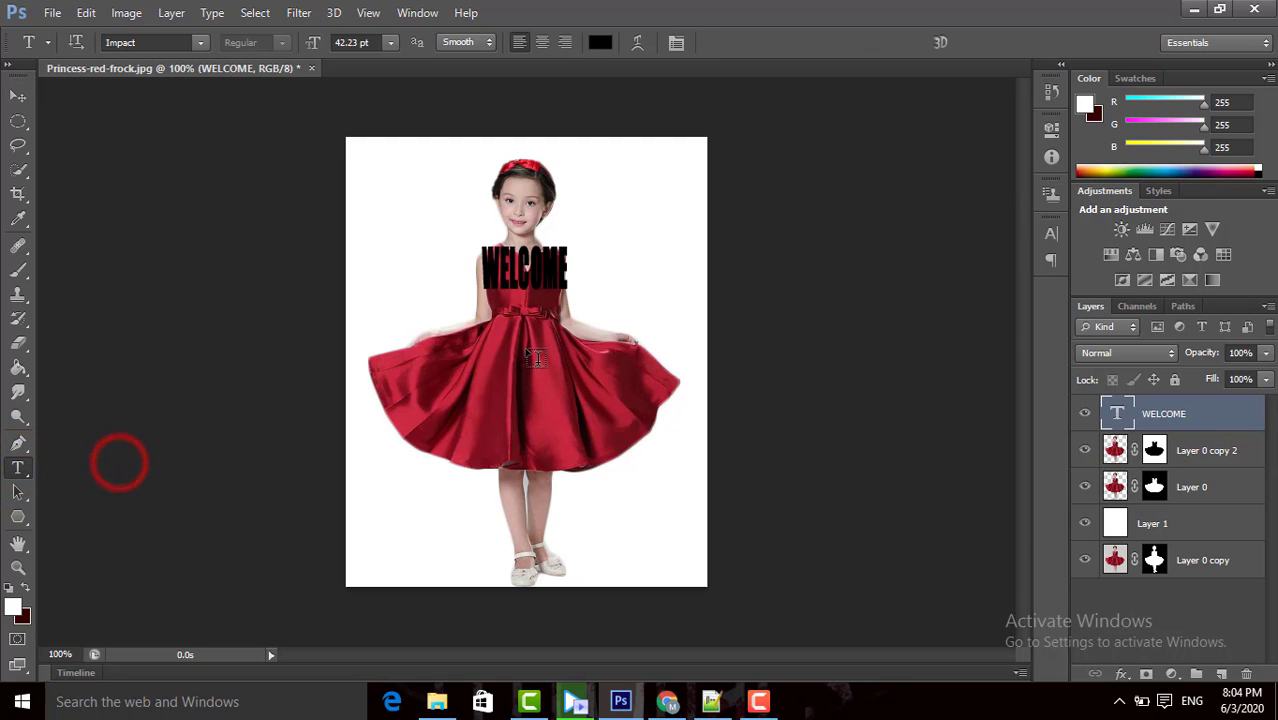
left_click_drag(480, 316, 683, 358)
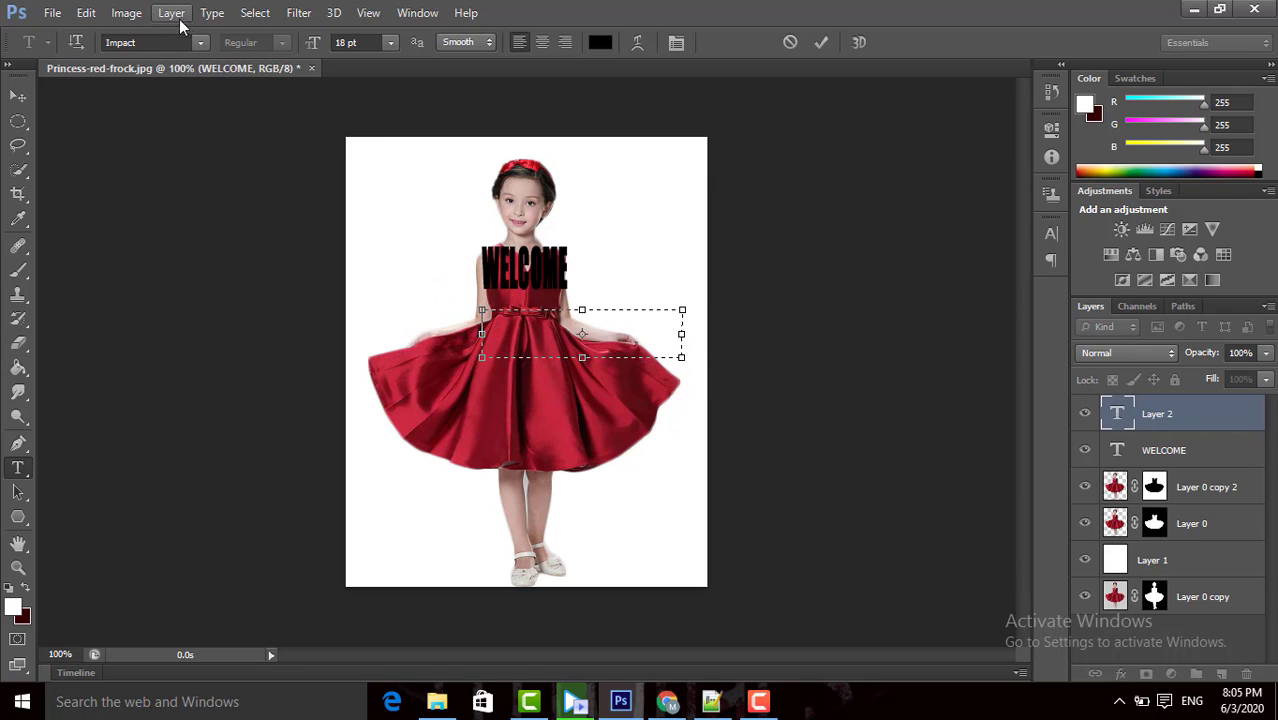
left_click(200, 42)
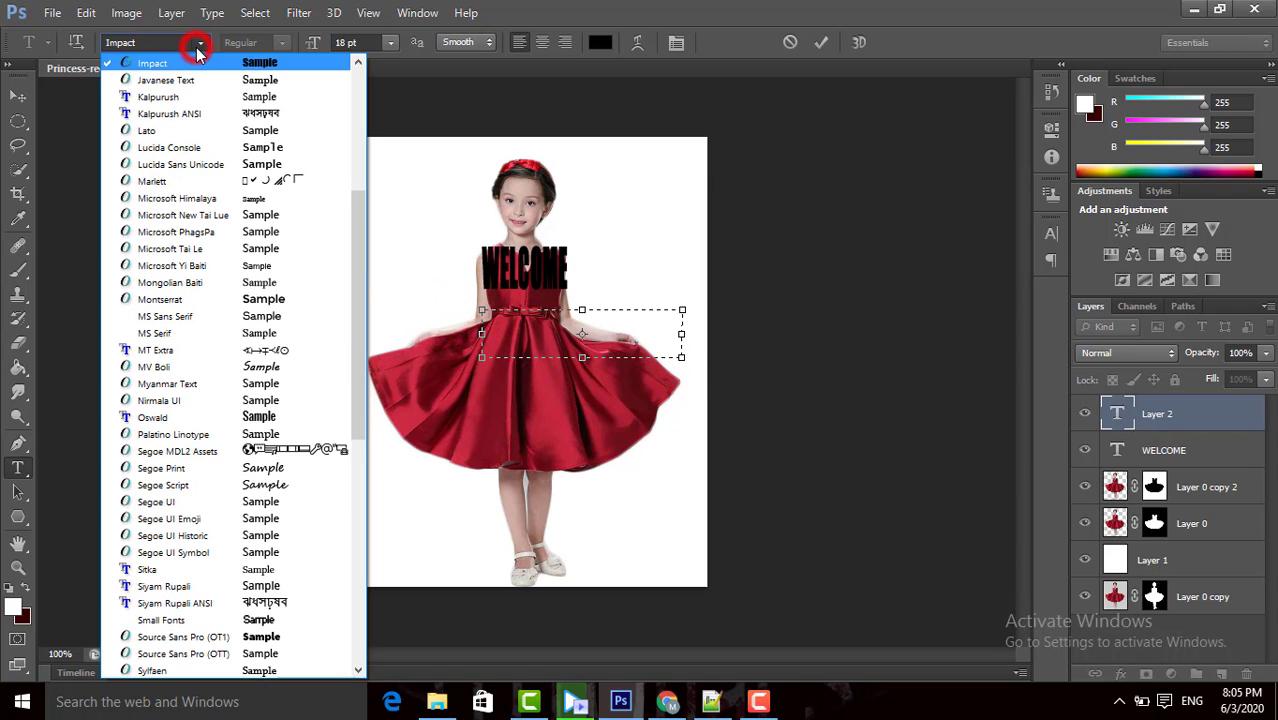
left_click(358, 359)
scroll(367, 400, "down", 8)
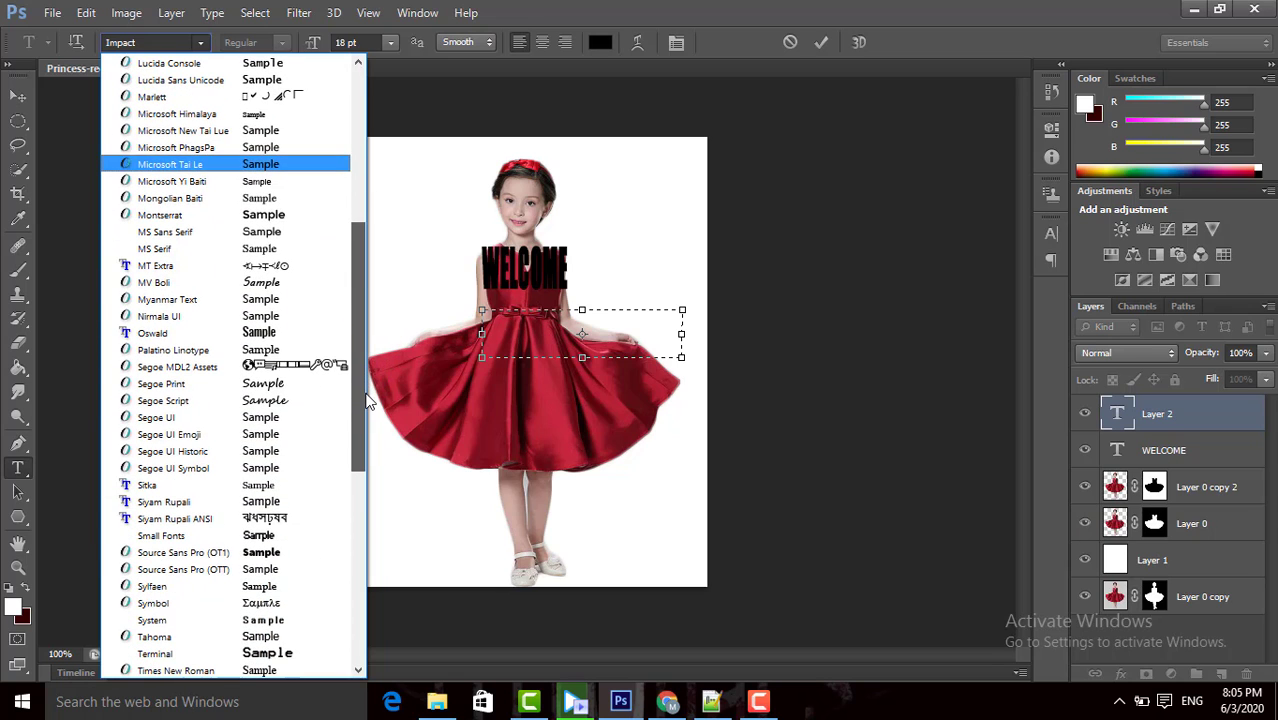
left_click(293, 536)
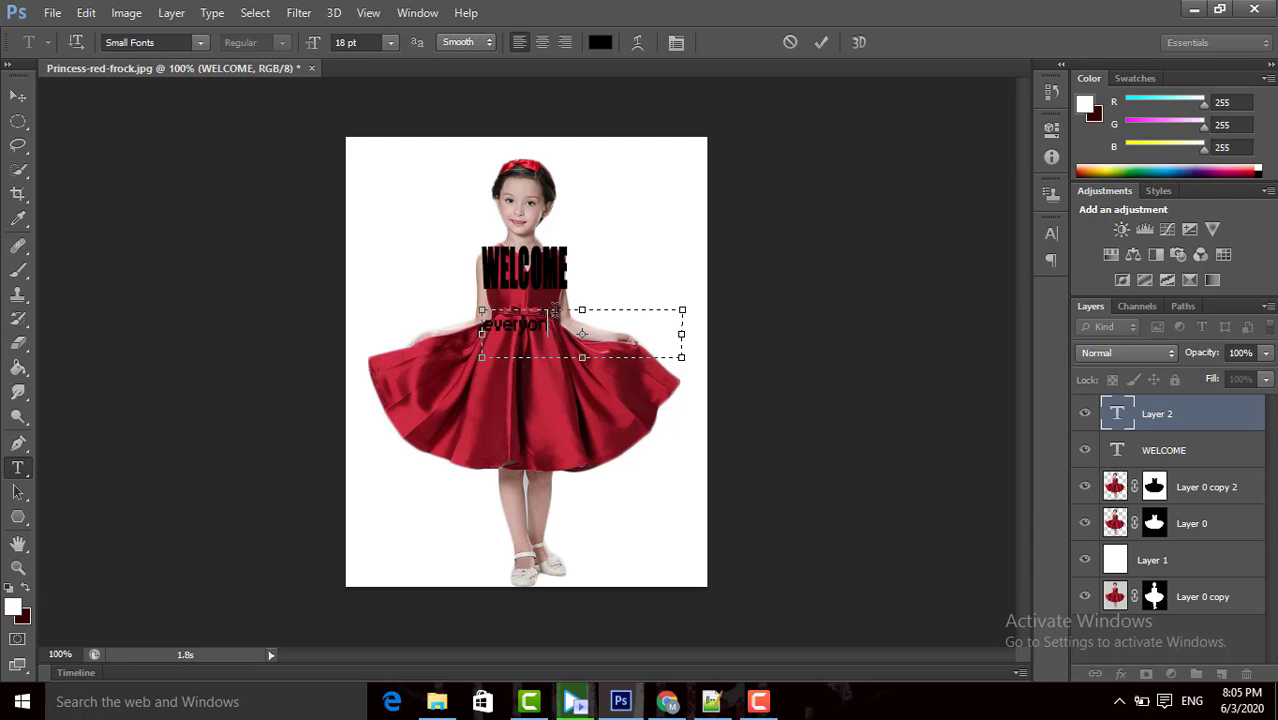
left_click(820, 45)
Scale the "everyone" text to about 120% width and 265% height and fit it directly beneath WELCOME on the bodice.
left_click(18, 96)
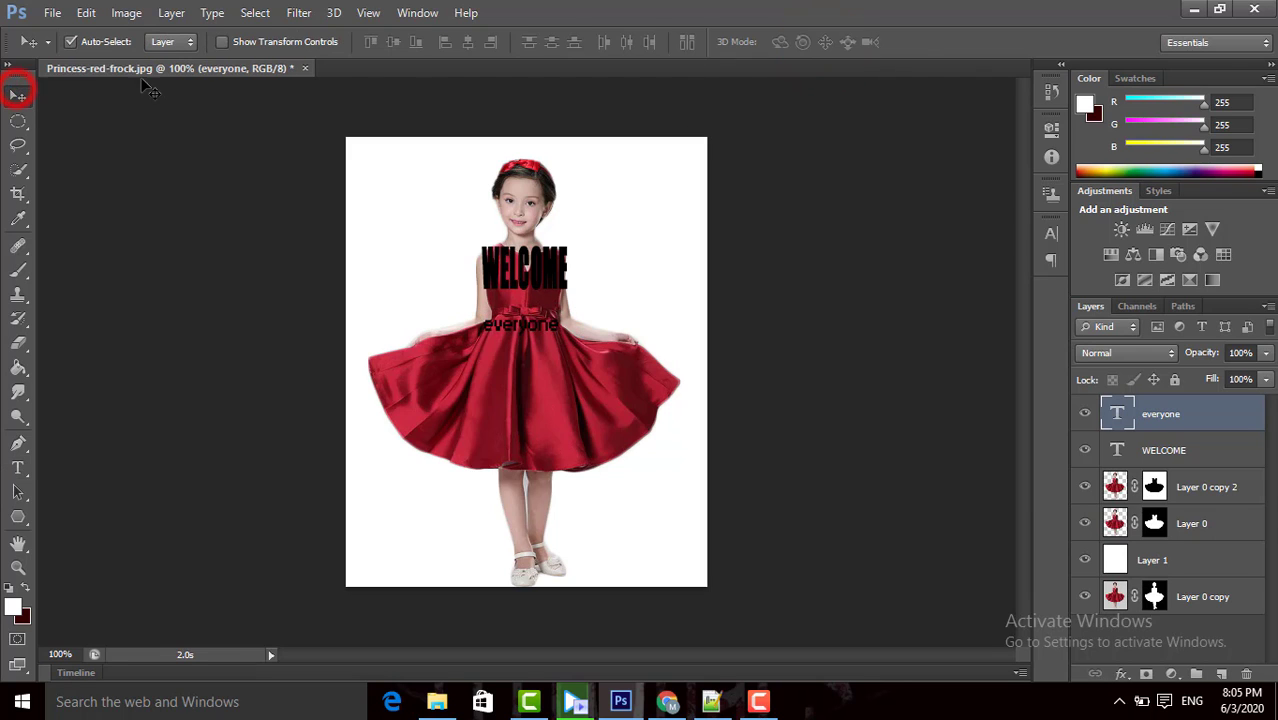
left_click(220, 42)
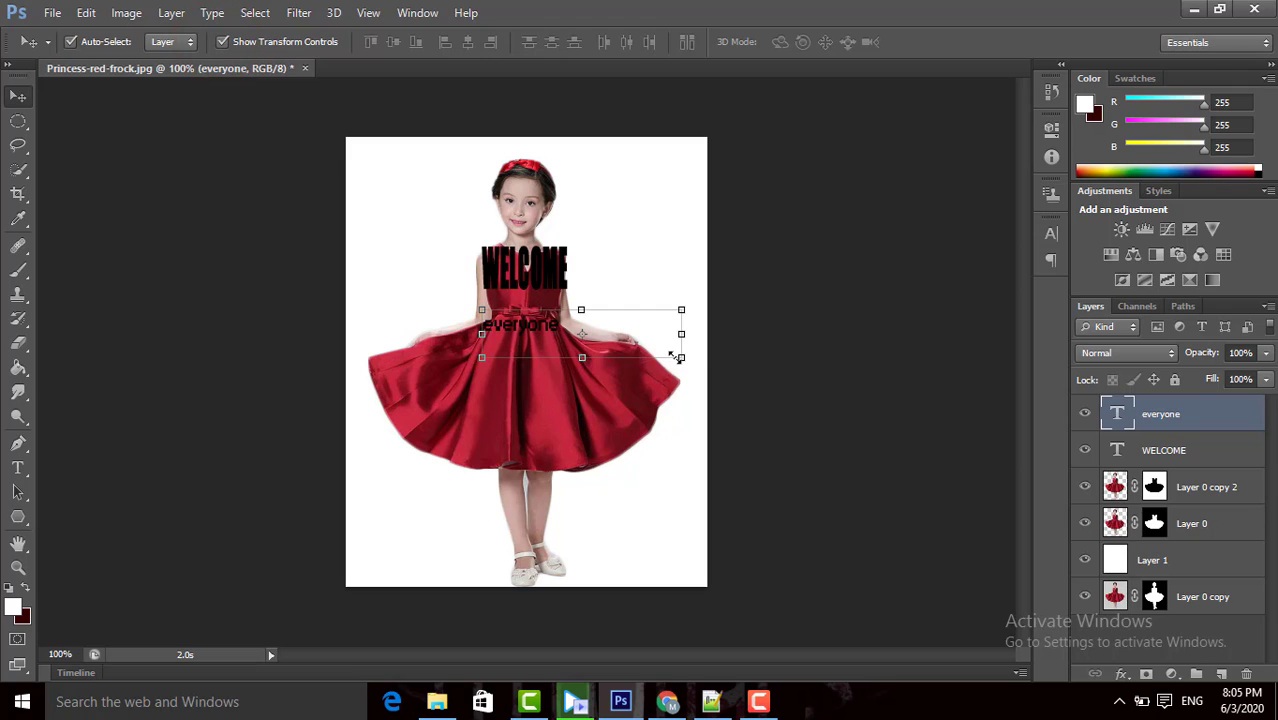
left_click_drag(681, 357, 866, 448)
left_click_drag(512, 372, 506, 319)
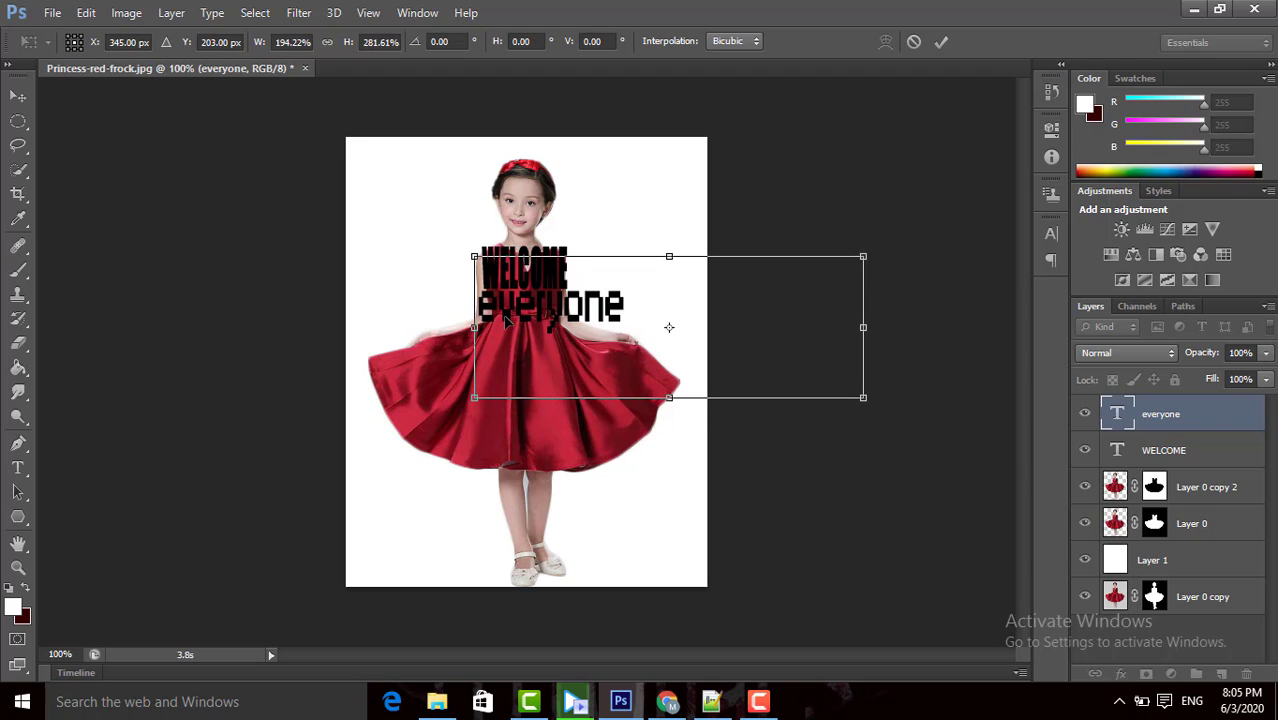
left_click_drag(865, 327, 714, 327)
left_click_drag(594, 397, 595, 389)
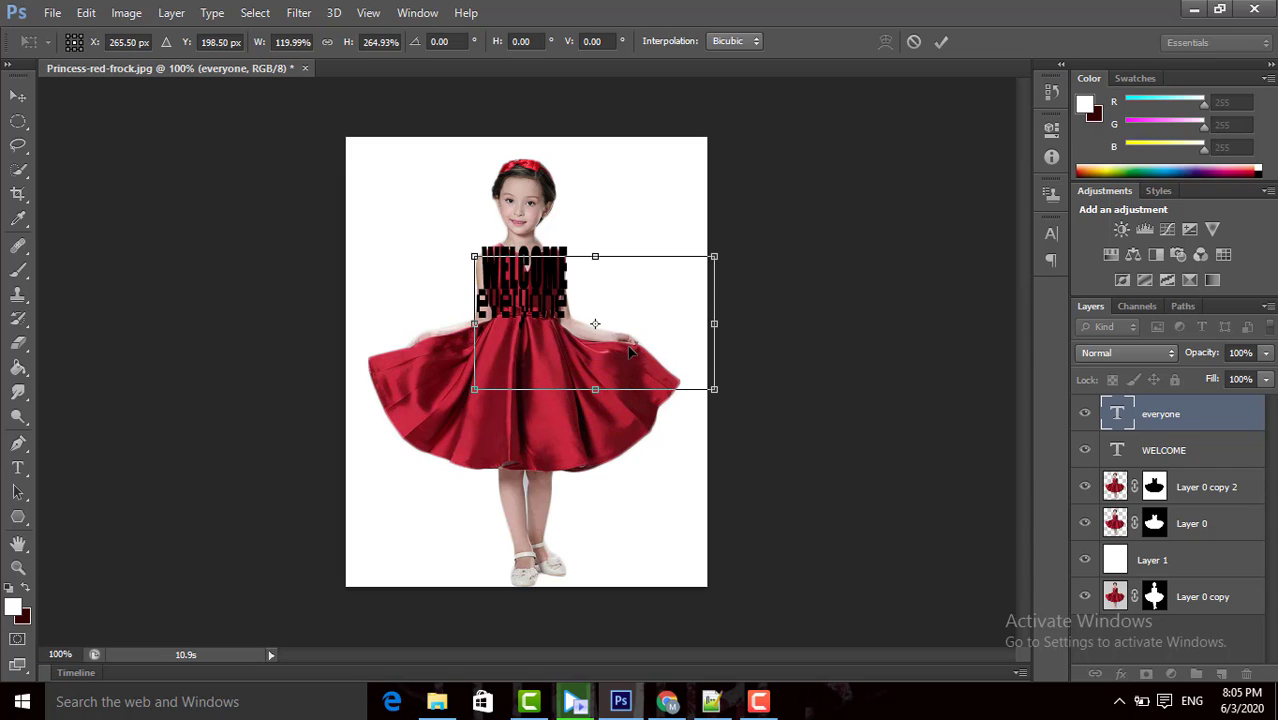
key("Right")
key("Right")
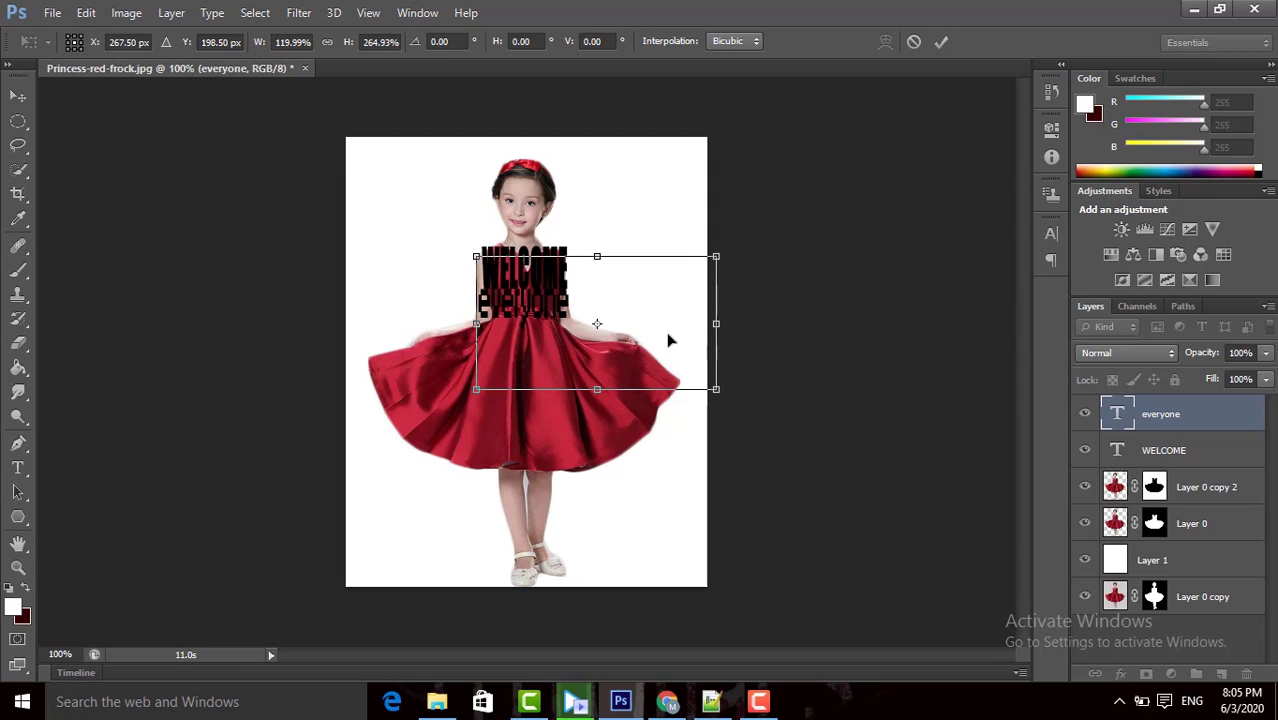
left_click(942, 43)
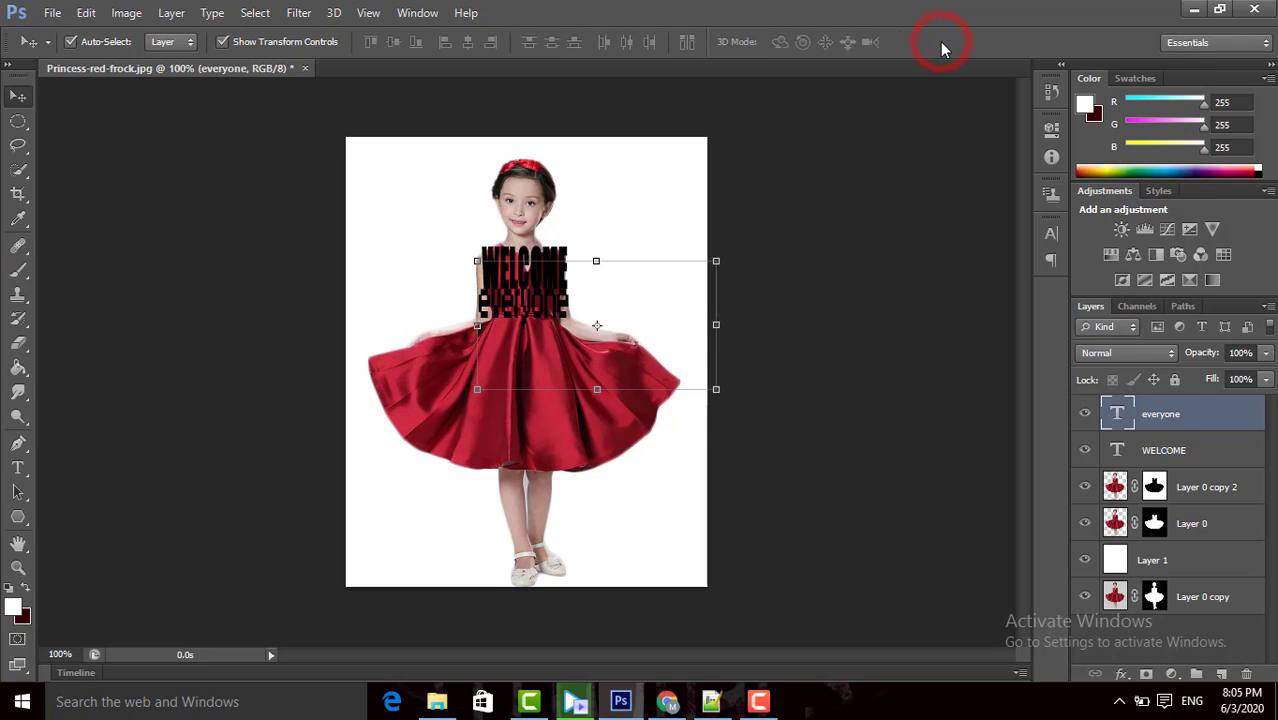
left_click(221, 42)
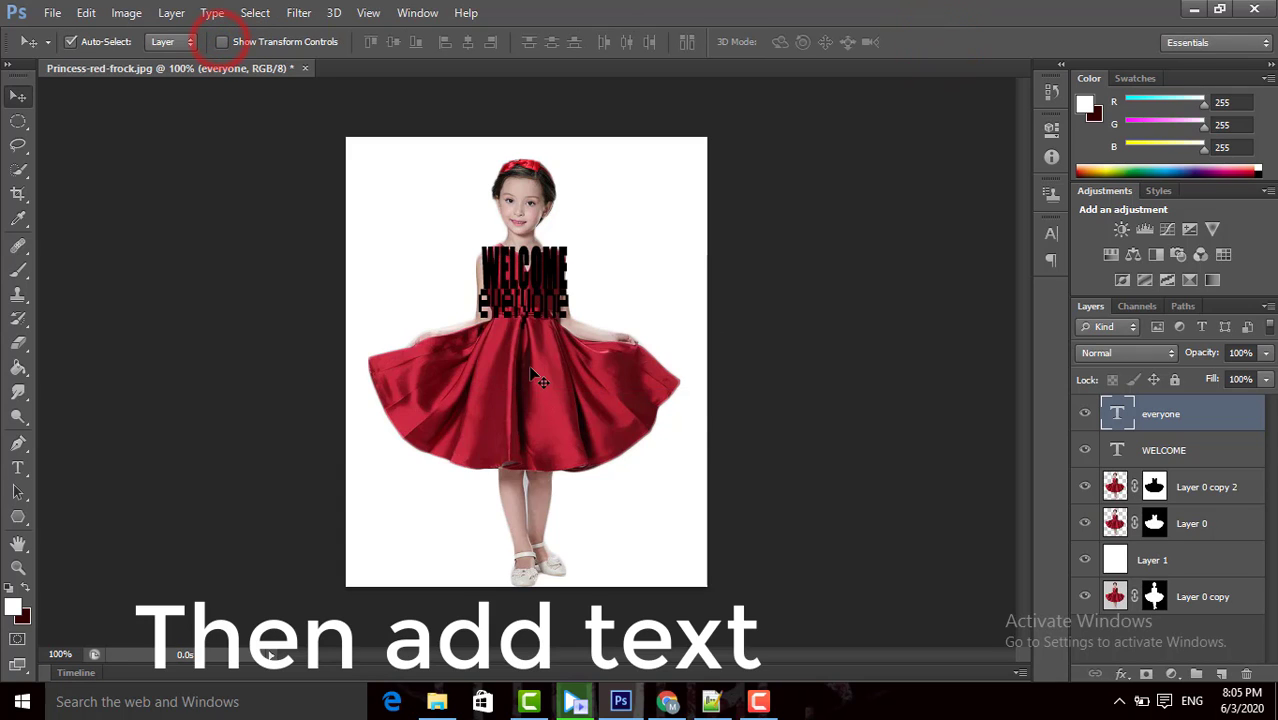
left_click(758, 697)
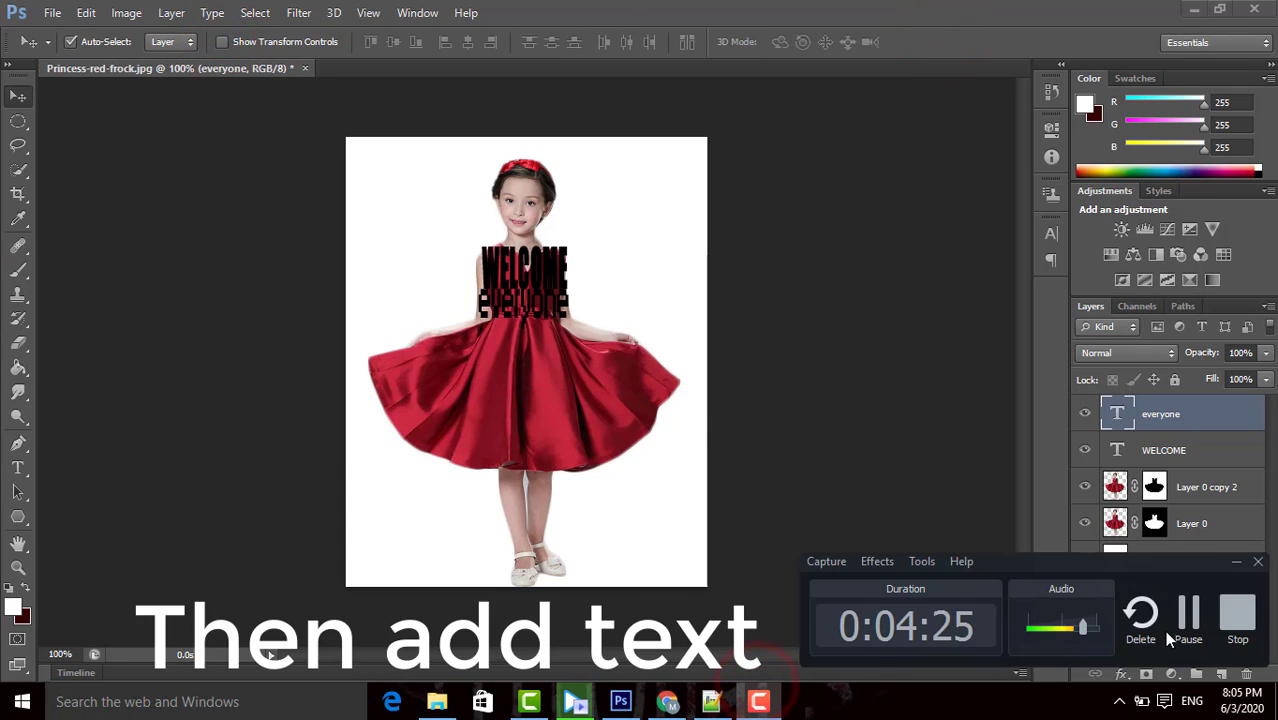
left_click(1188, 615)
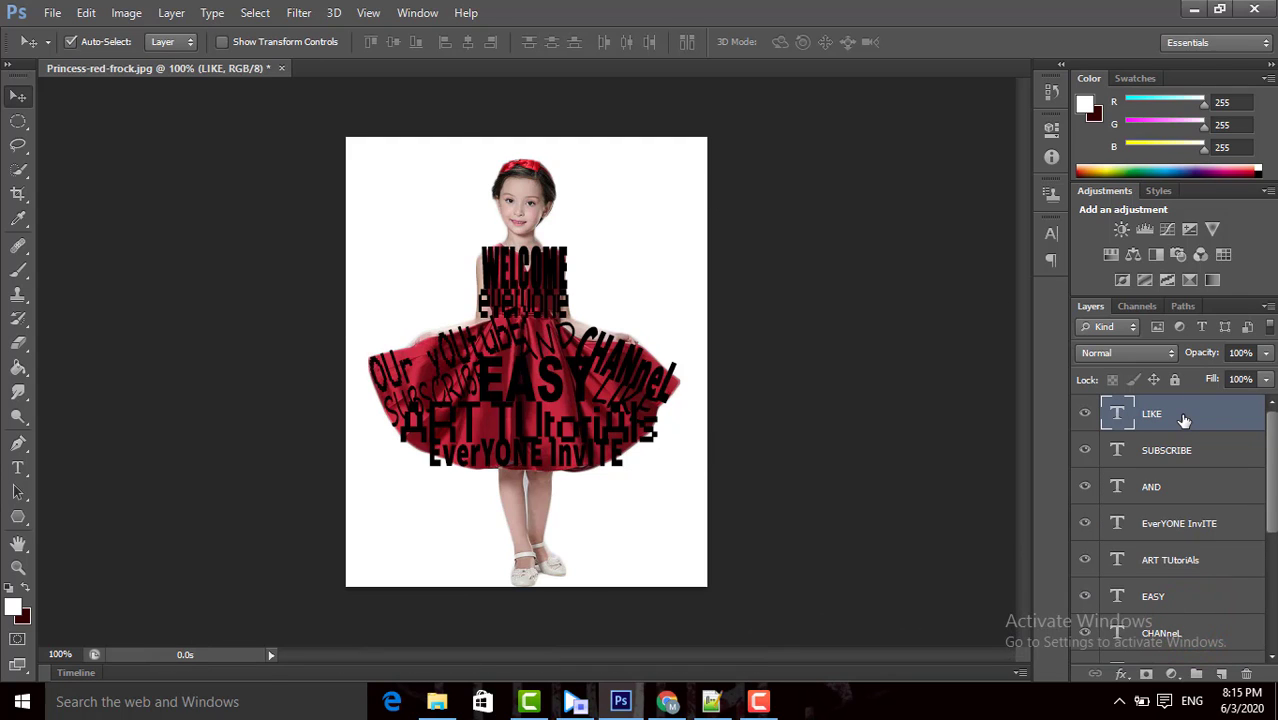
Group all the text layers from LIKE down to WELCOME and place the group between Layer 0 and Layer 1.
key("shift")
scroll(1270, 452, "down", 5)
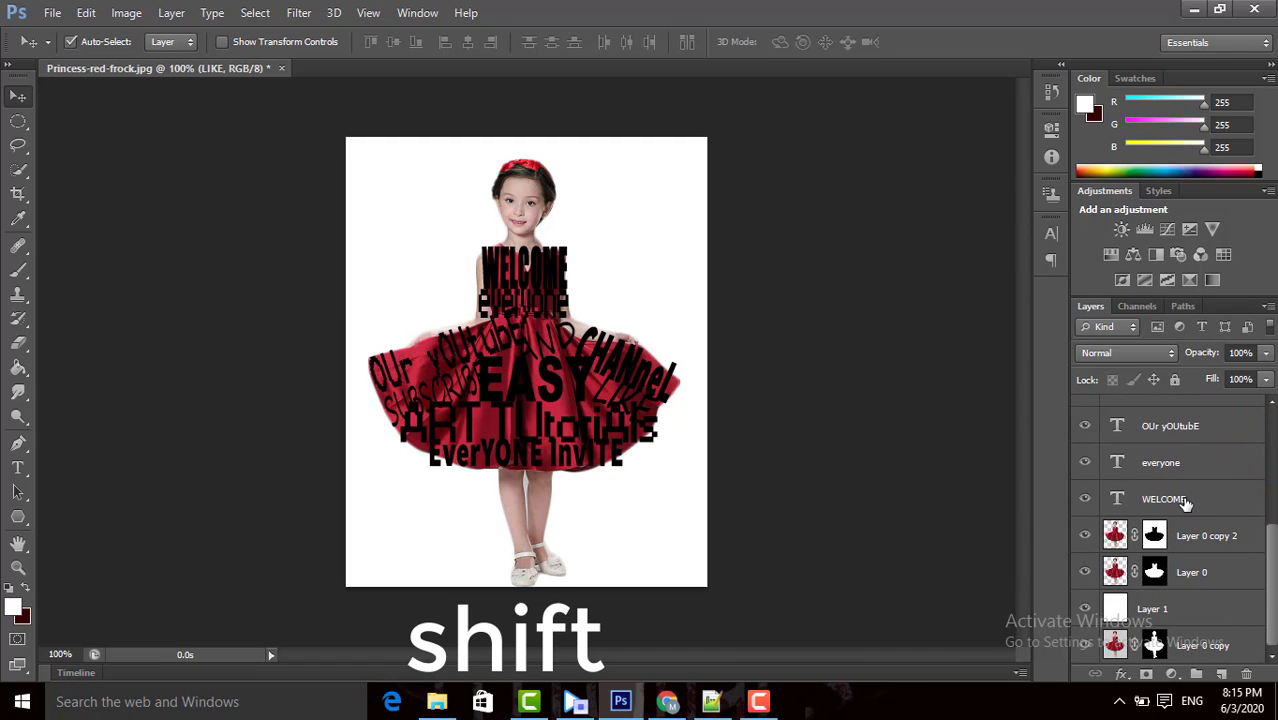
left_click(1184, 500, "shift")
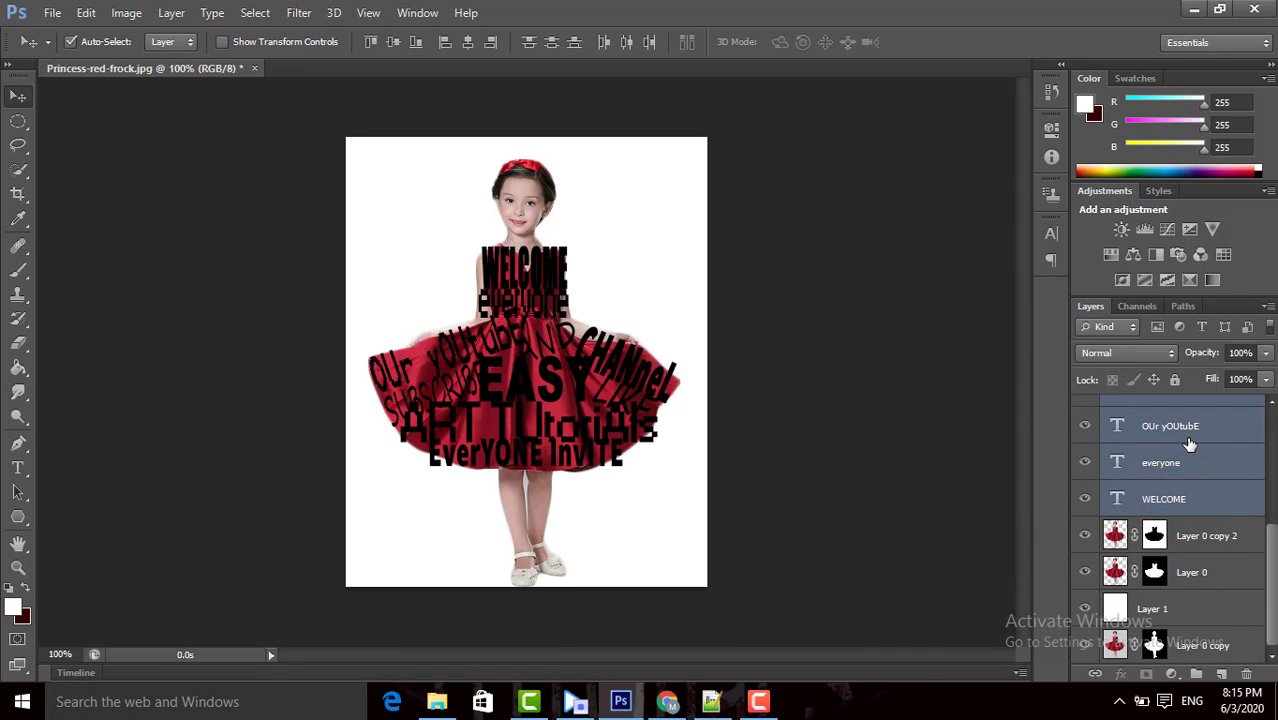
key("ctrl+g")
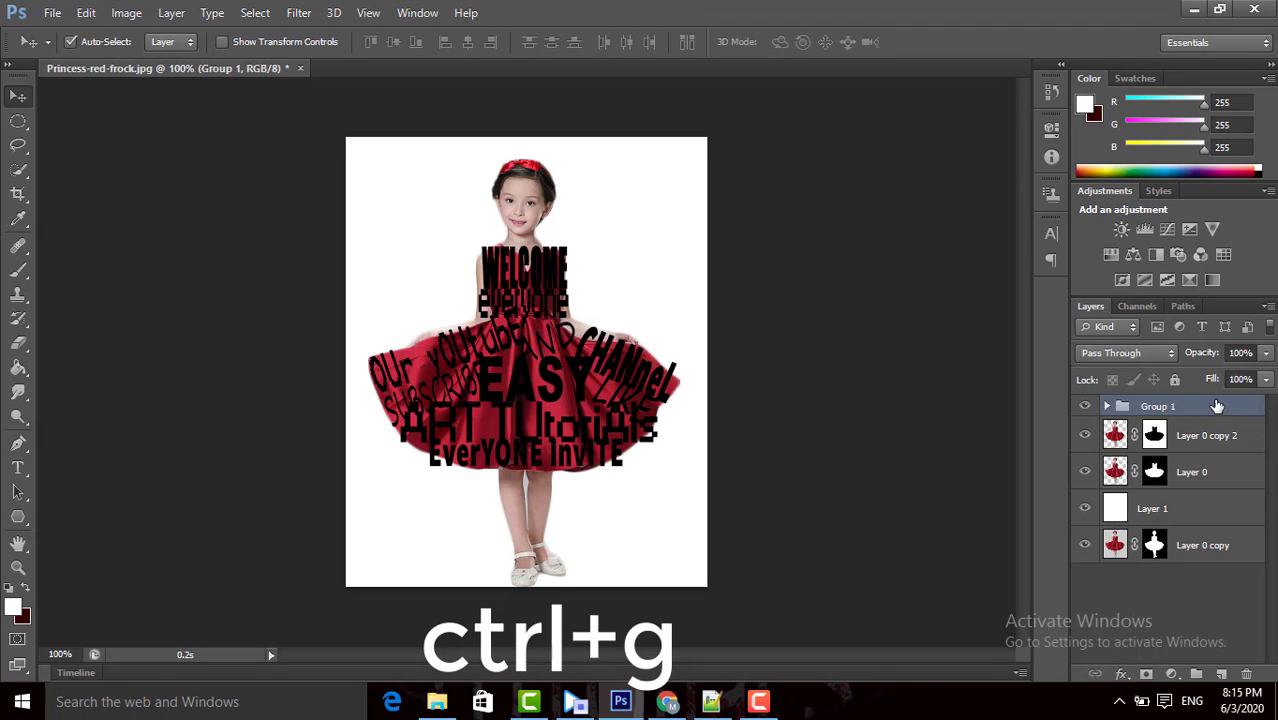
left_click_drag(1210, 400, 1203, 487)
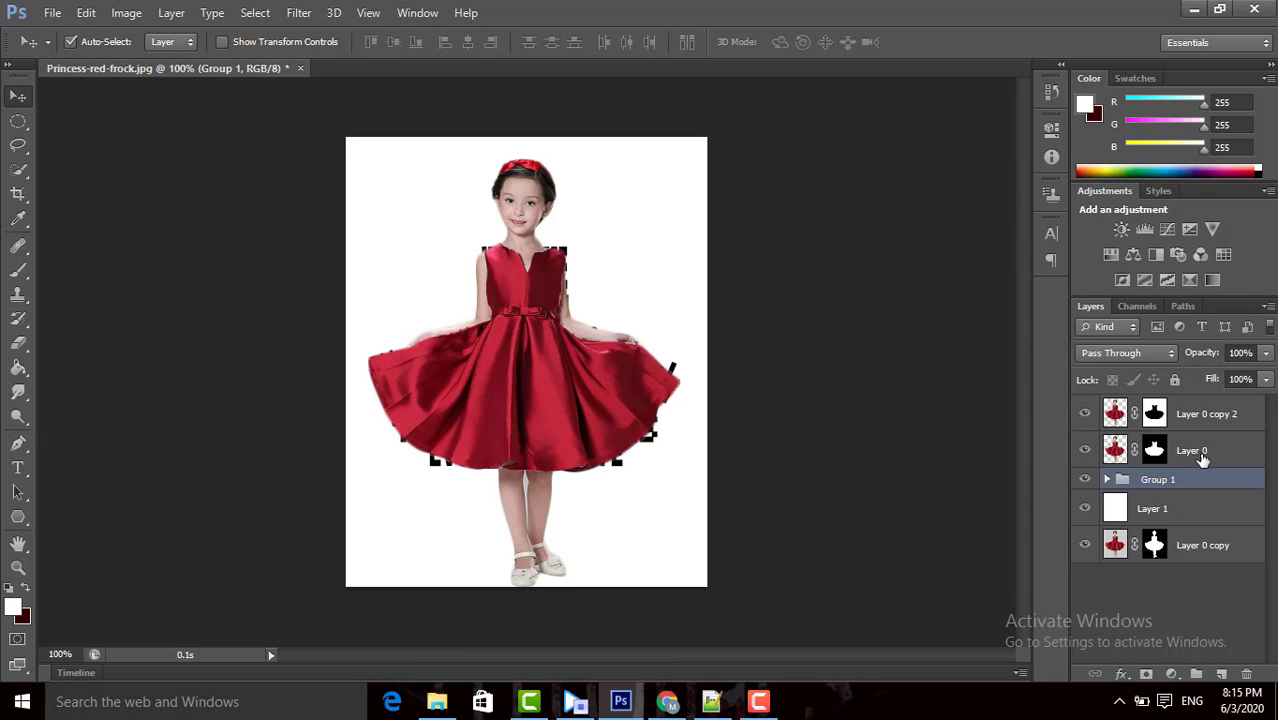
Clip the red dress layer, Layer 0, to the text group beneath it with a clipping mask.
left_click(1203, 452)
right_click(1203, 452)
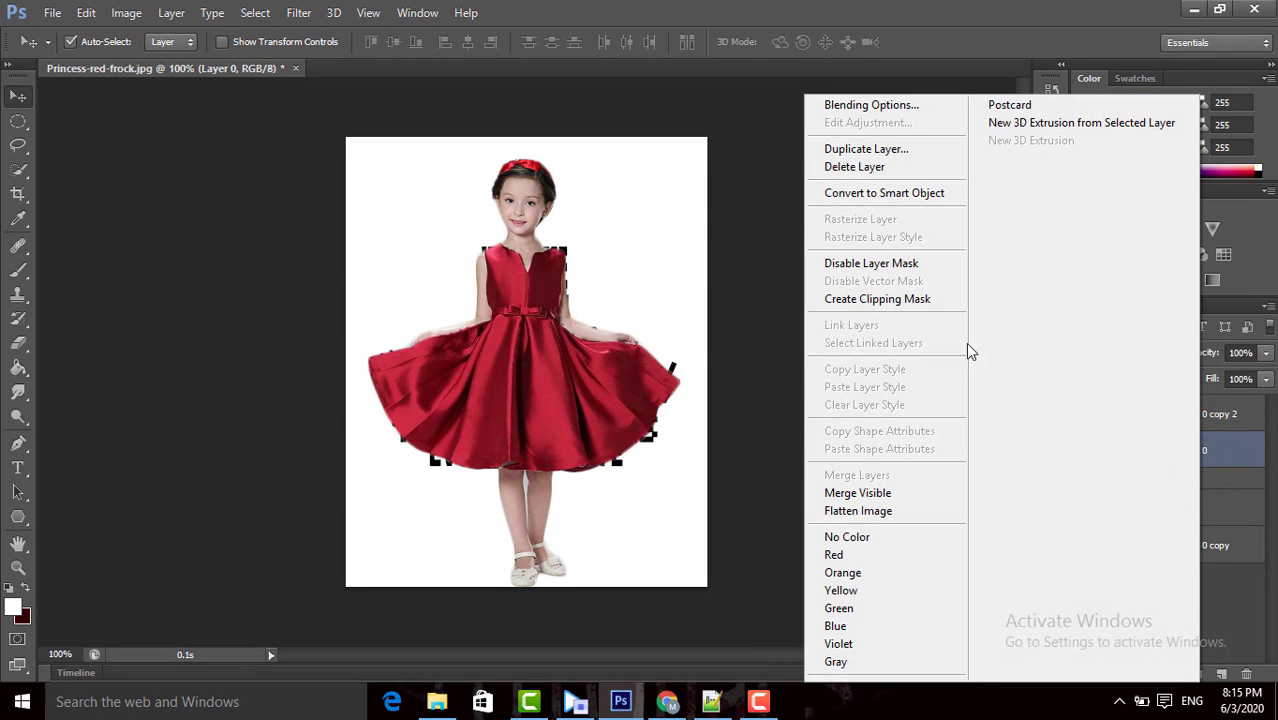
left_click(903, 300)
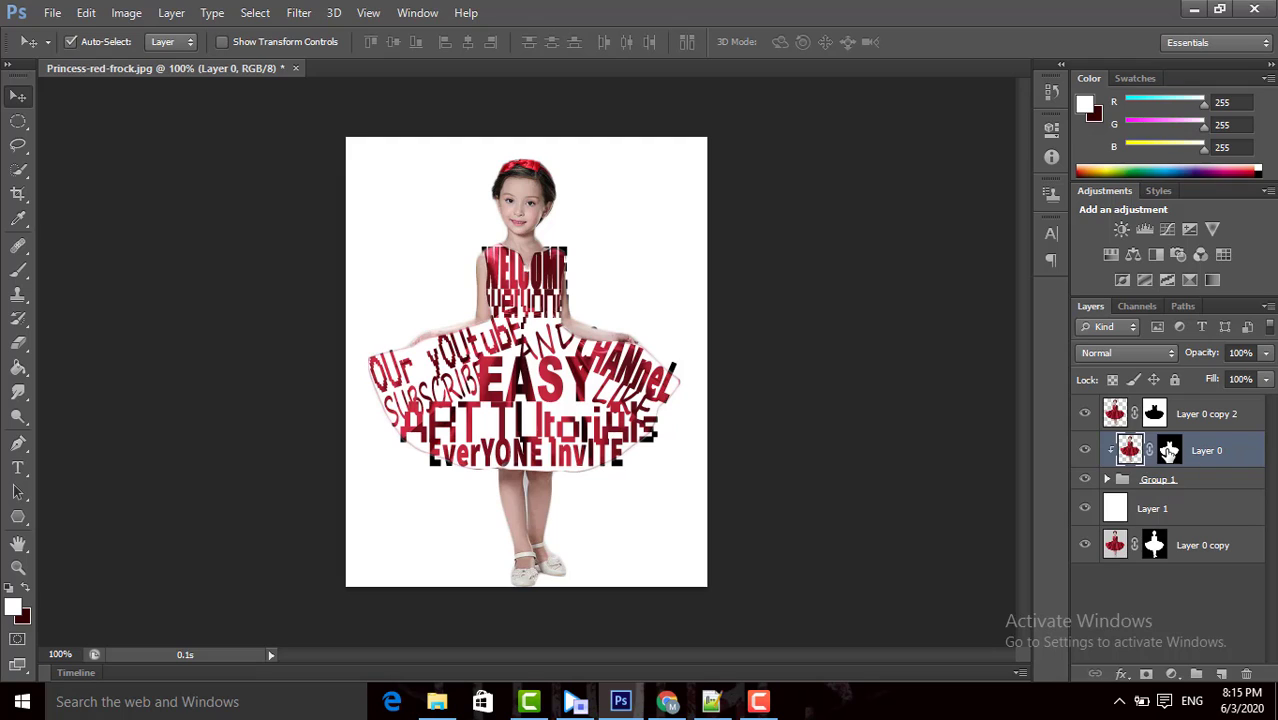
Copy Layer 0's dress-shaped layer mask onto the text group.
left_click(1169, 450)
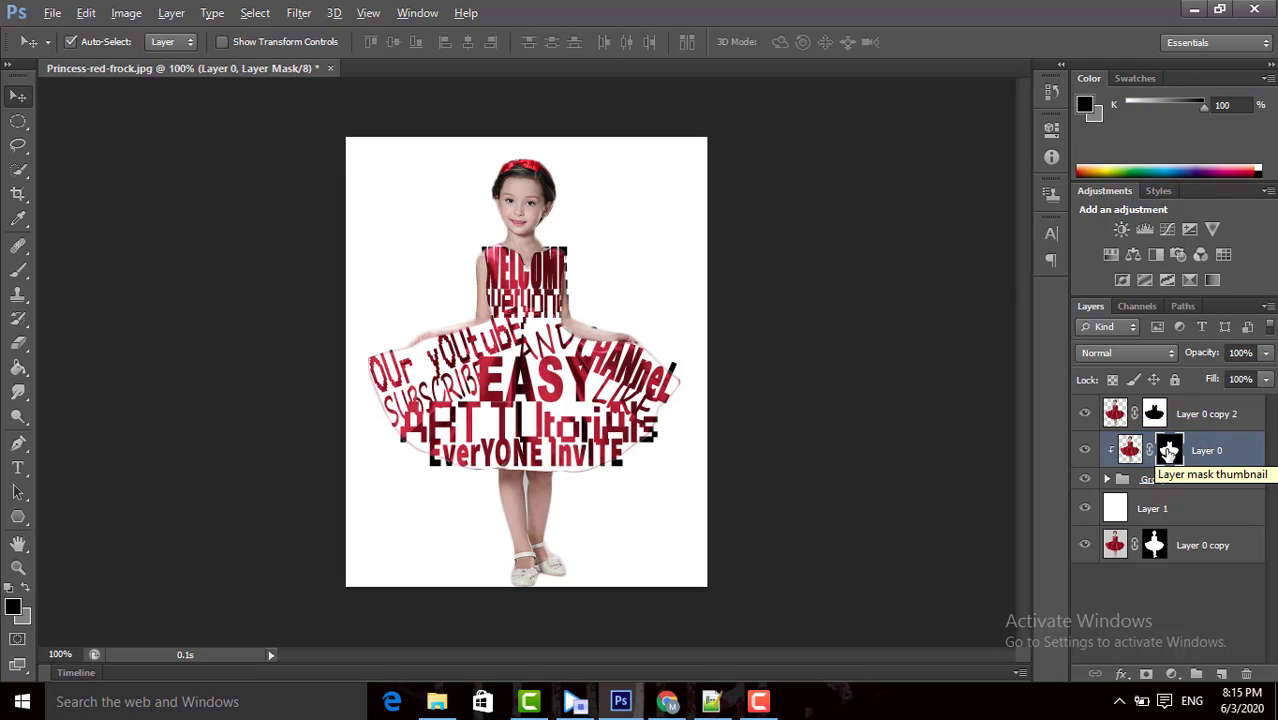
key("alt")
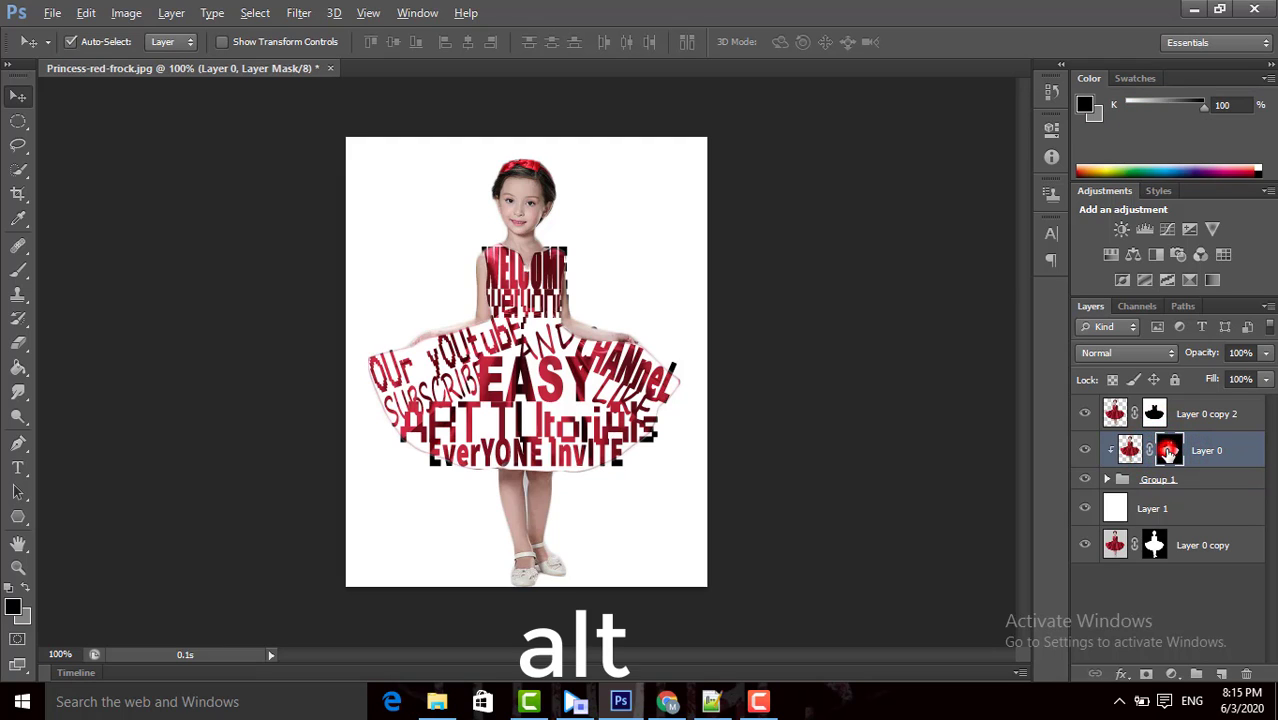
left_click_drag(1169, 450, 1160, 486)
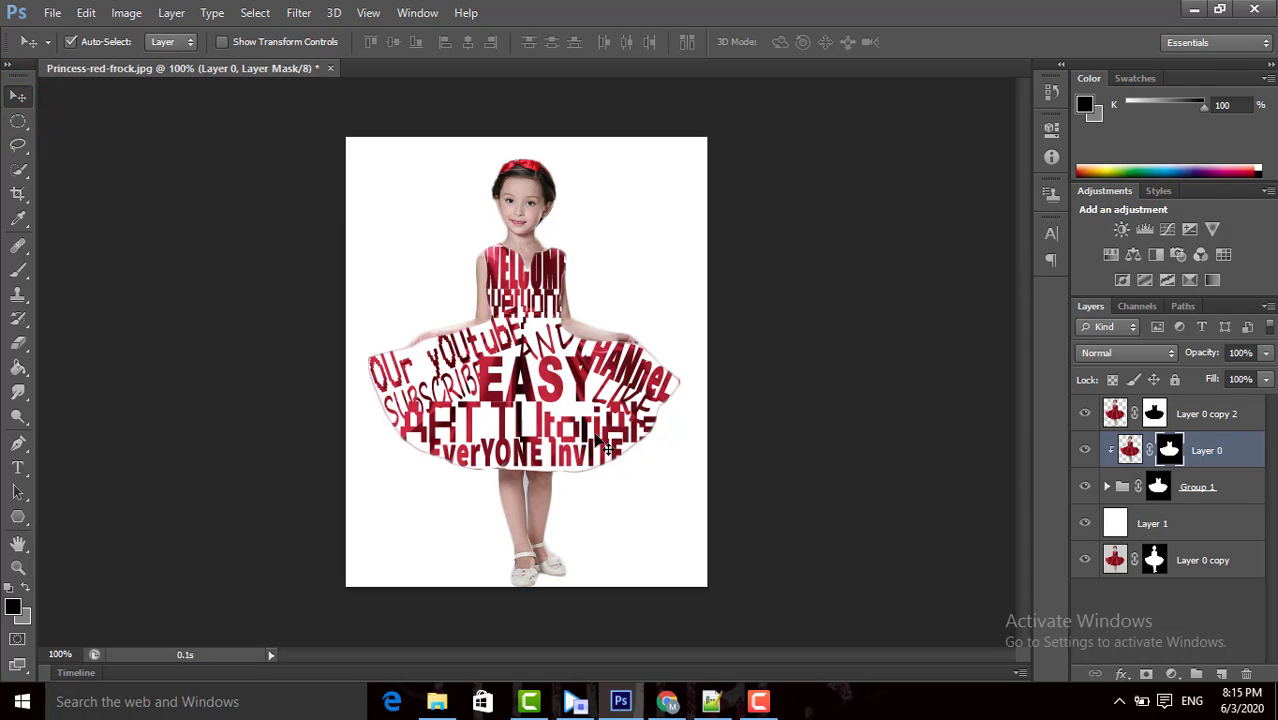
left_click(758, 700)
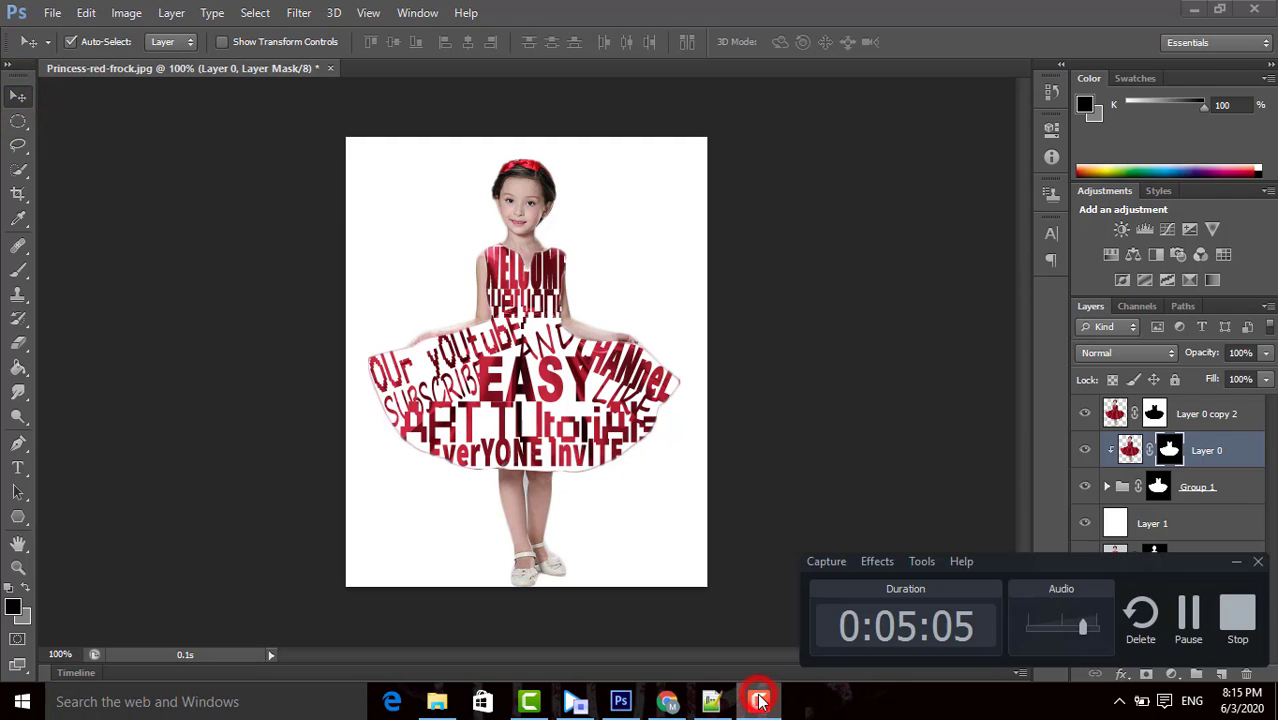
left_click(1239, 617)
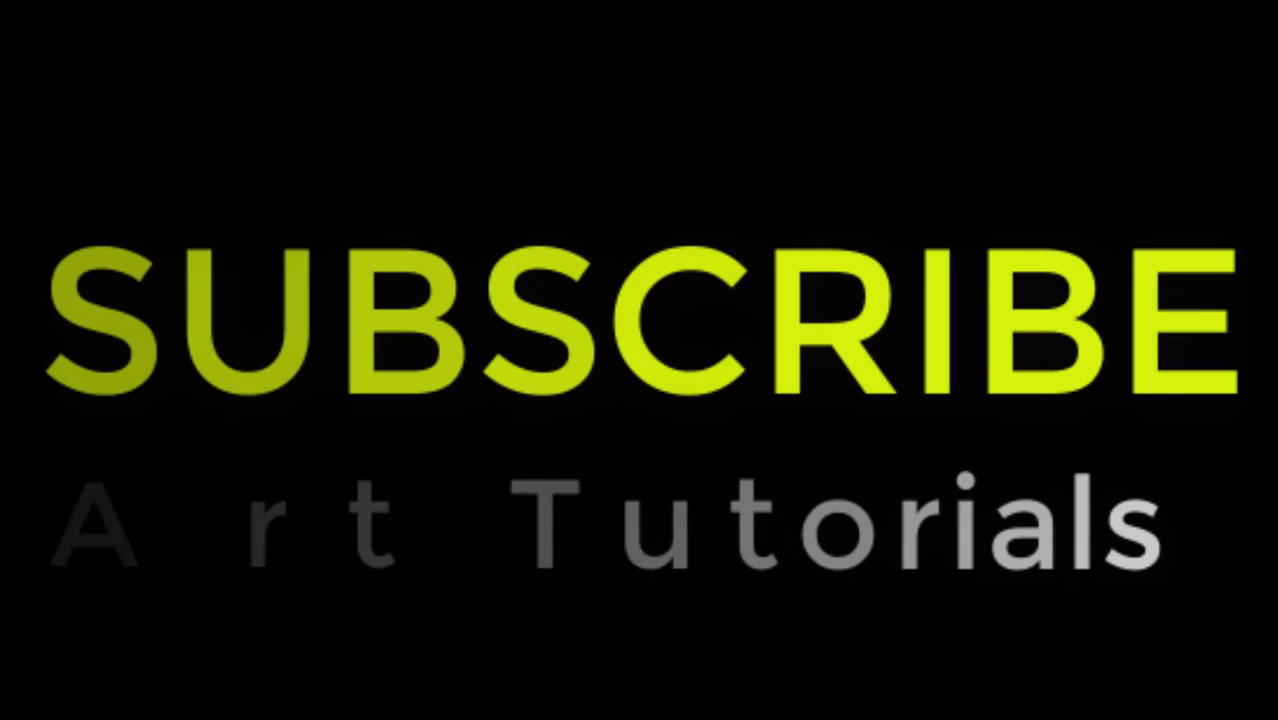